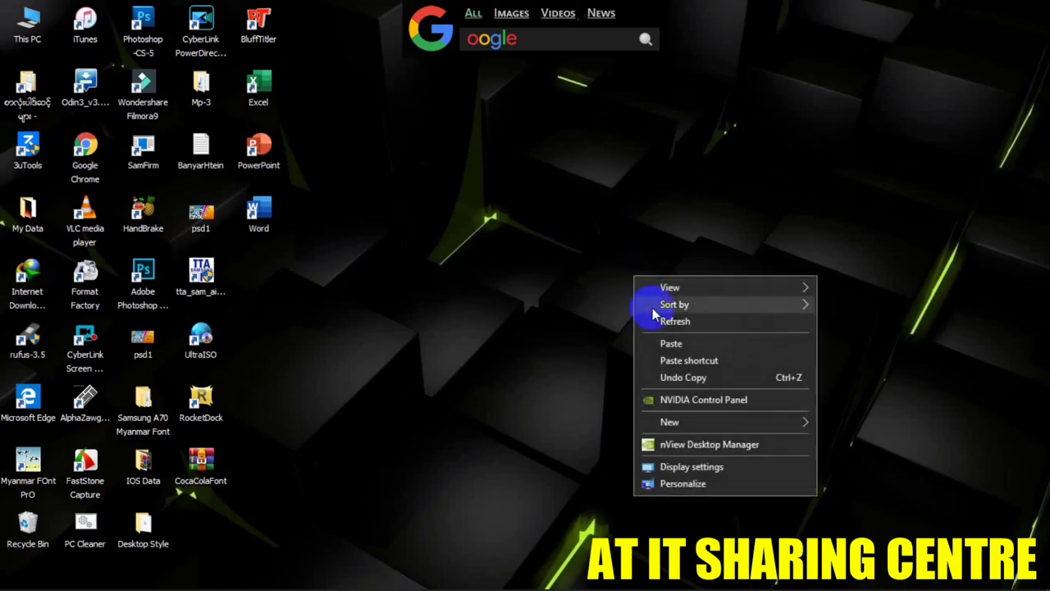
# - Refresh the desktop and bring the Photoshop document back into view
pyautogui.rightClick(668, 325)
pyautogui.click(542, 405)
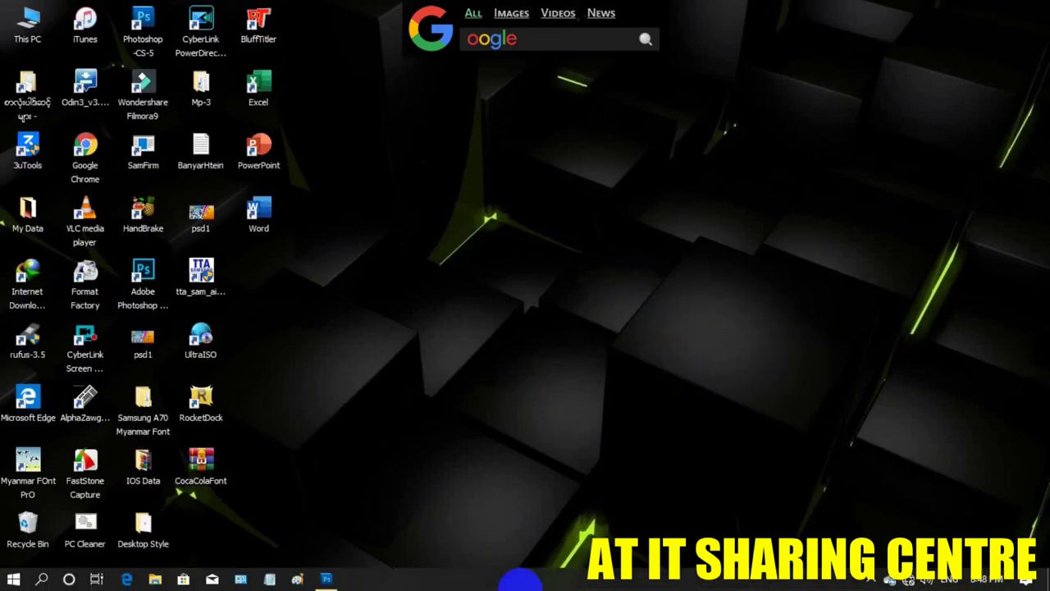
pyautogui.click(324, 579)
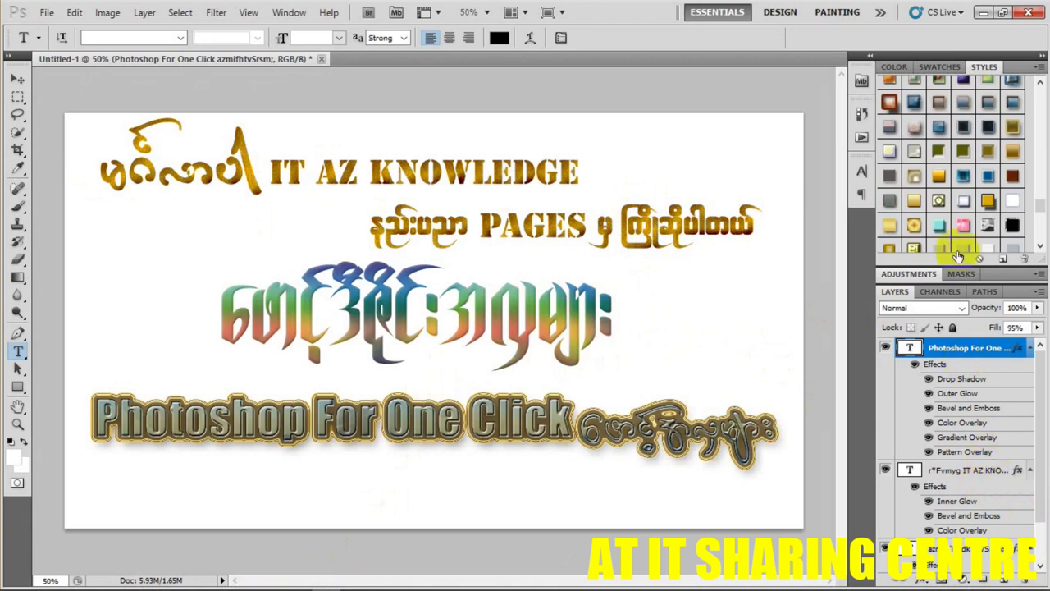
# - Browse to D:\Photoshop\Style\Photoshop 1000+ Style Pack (PSD Page) in File Explorer
pyautogui.click(983, 12)
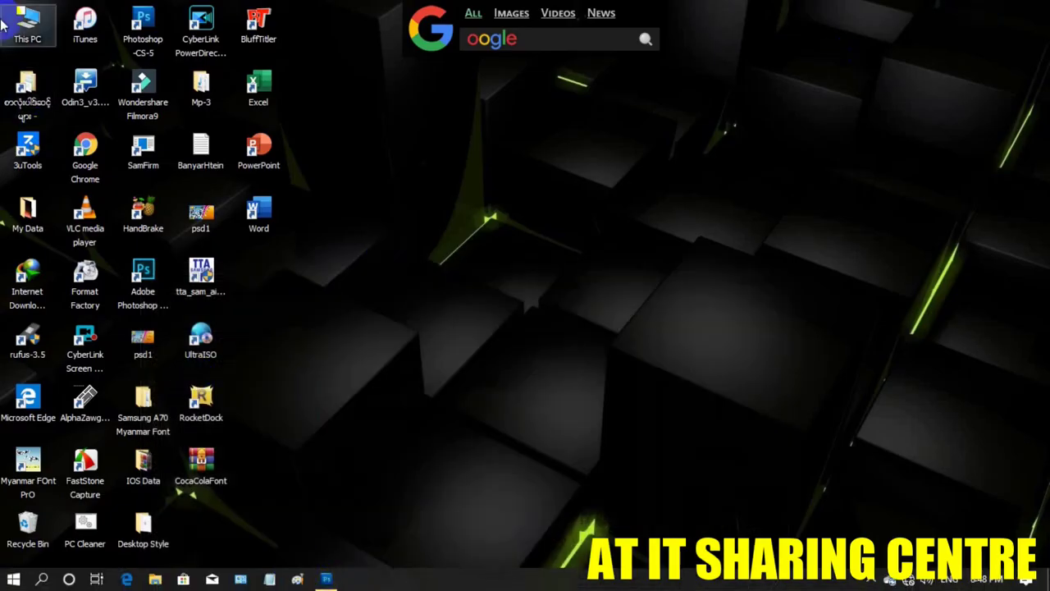
pyautogui.doubleClick(27, 25)
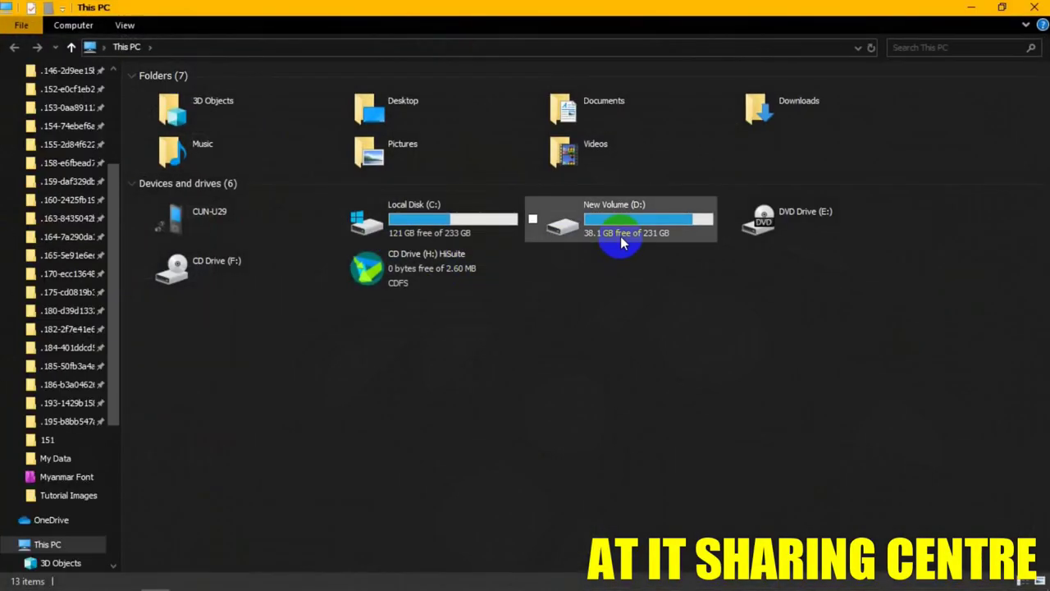
pyautogui.doubleClick(622, 236)
pyautogui.scroll(-1, 622, 236)
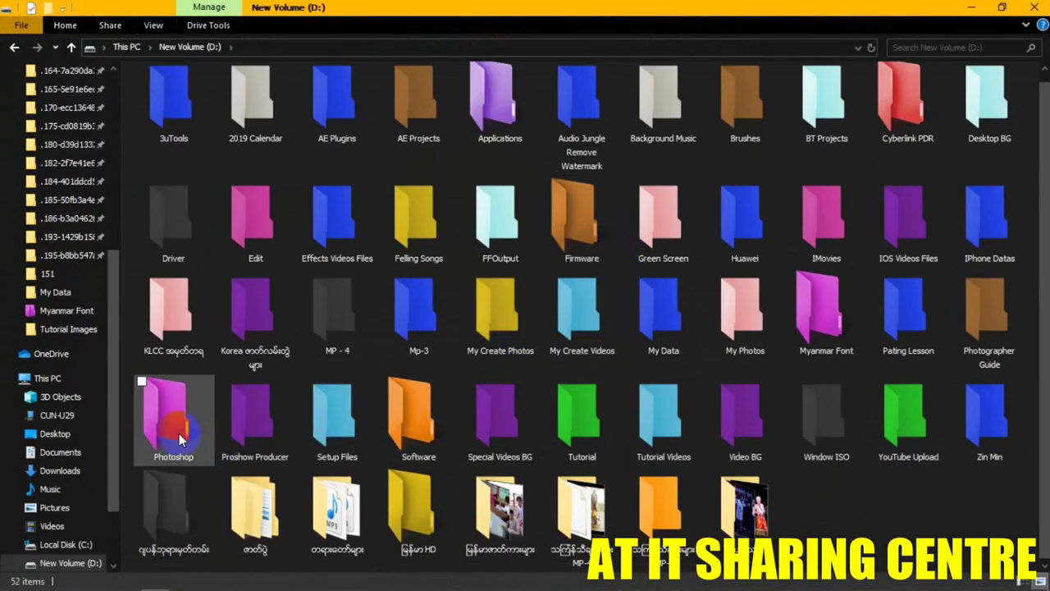
pyautogui.doubleClick(173, 415)
pyautogui.doubleClick(566, 313)
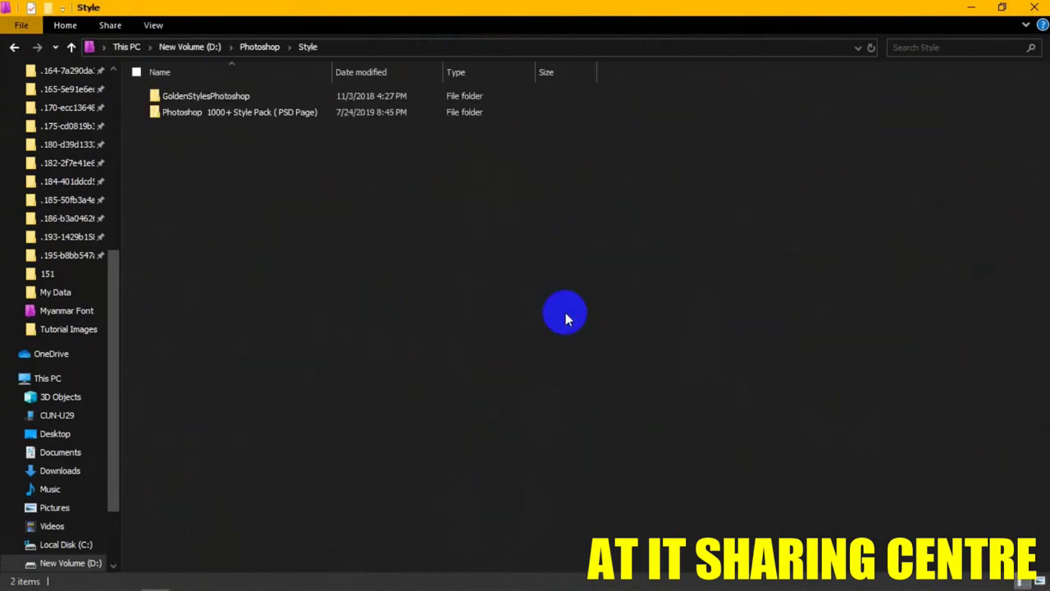
pyautogui.doubleClick(284, 118)
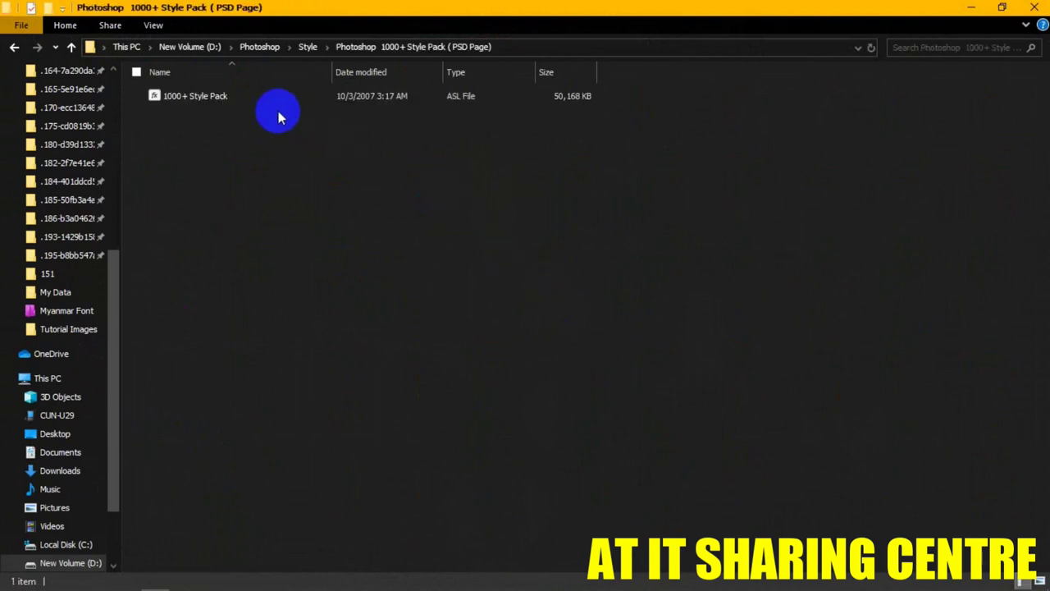
pyautogui.moveTo(235, 164); pyautogui.dragTo(220, 115)
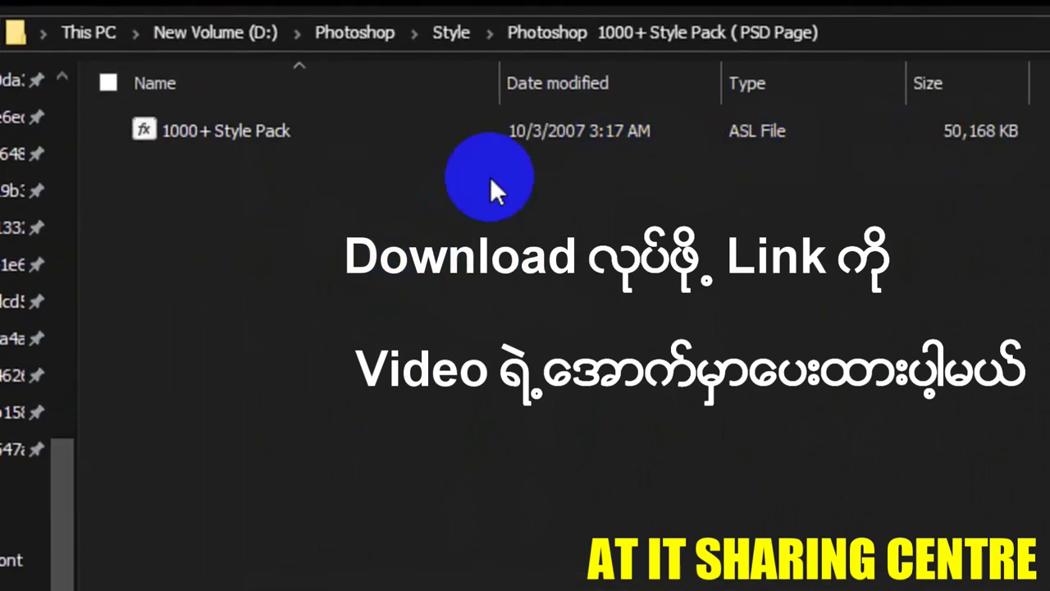
pyautogui.click(384, 136)
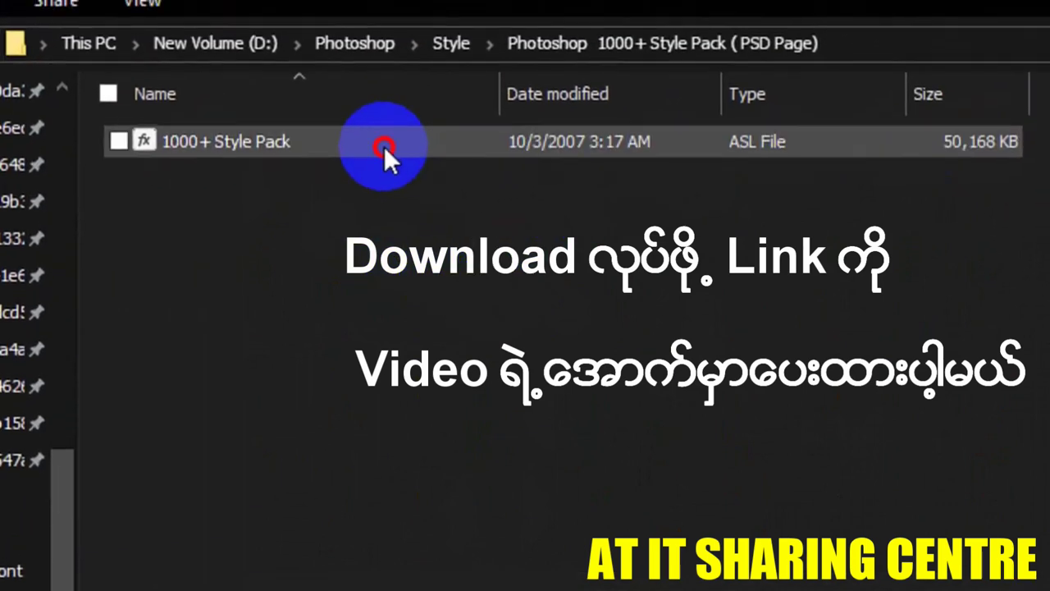
pyautogui.click(479, 294)
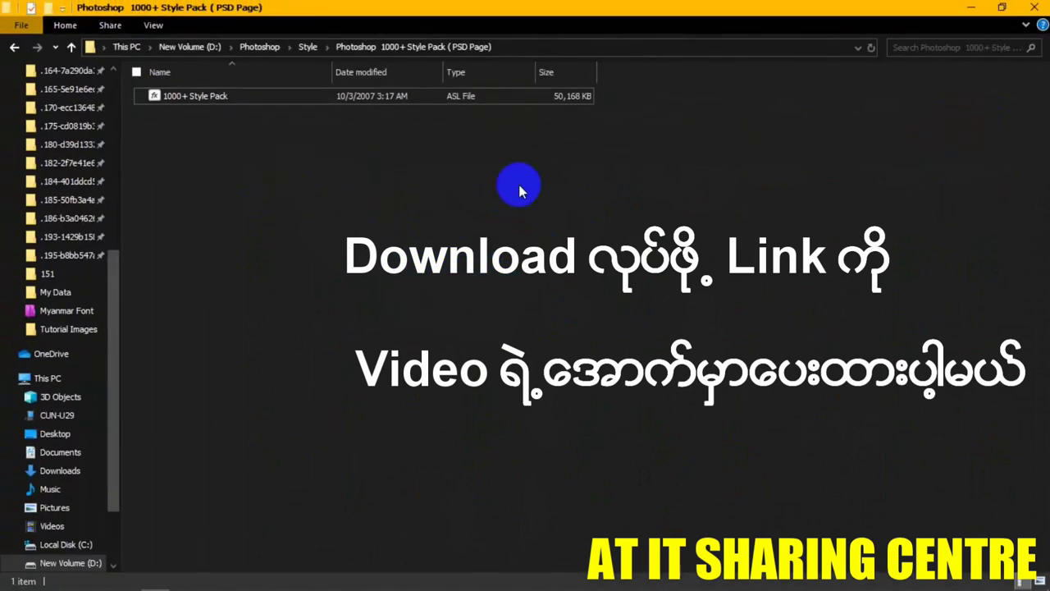
# - Minimize File Explorer, refresh the desktop and return to Photoshop
pyautogui.click(973, 8)
pyautogui.rightClick(563, 327)
pyautogui.click(604, 365)
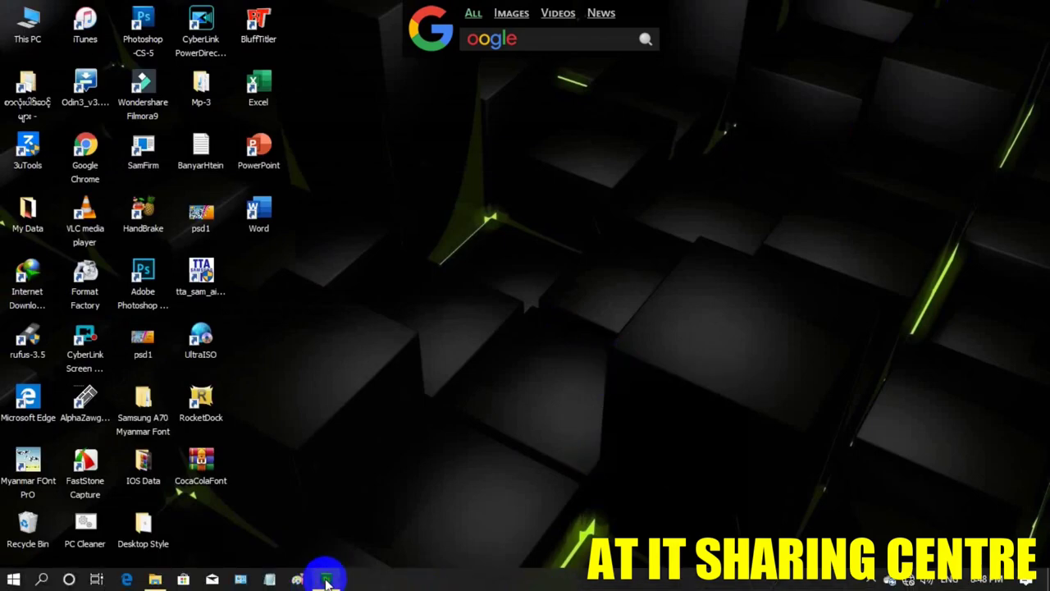
pyautogui.click(326, 580)
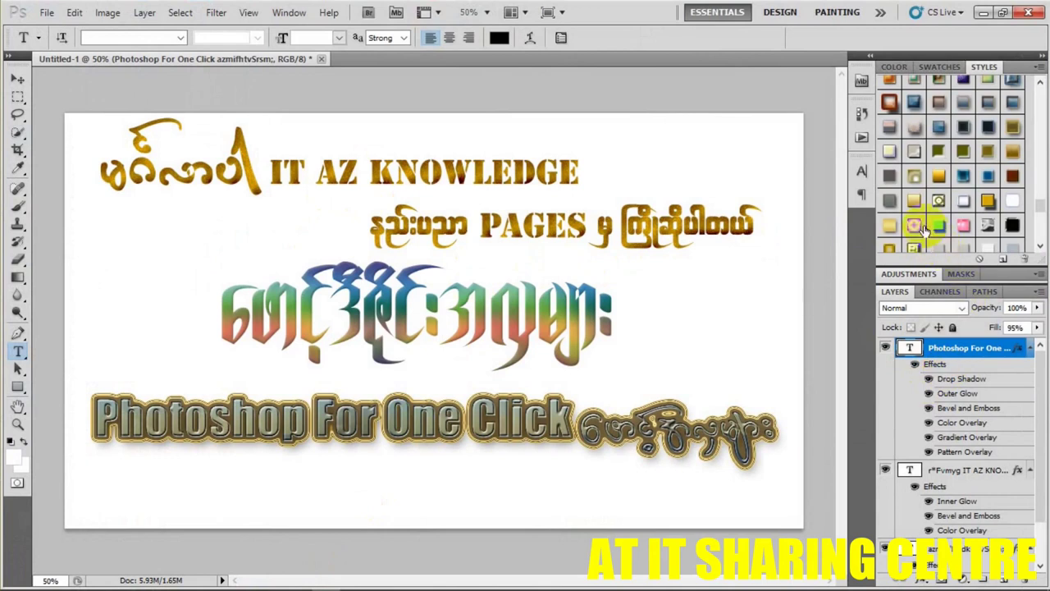
# - Turn off both English text layers' visibility and select the rainbow Myanmar layer
pyautogui.click(883, 350)
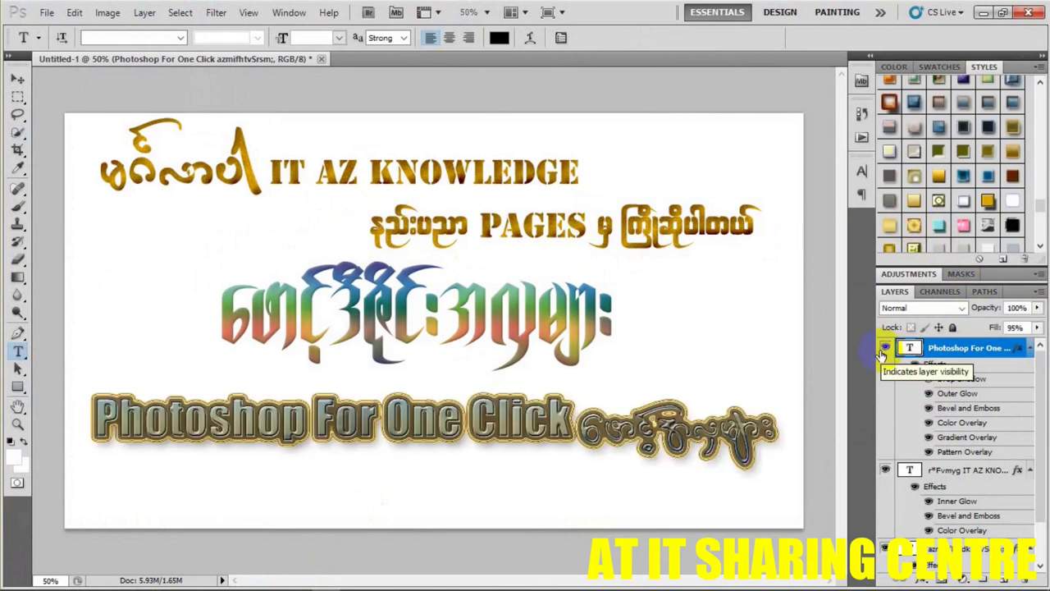
pyautogui.click(886, 350)
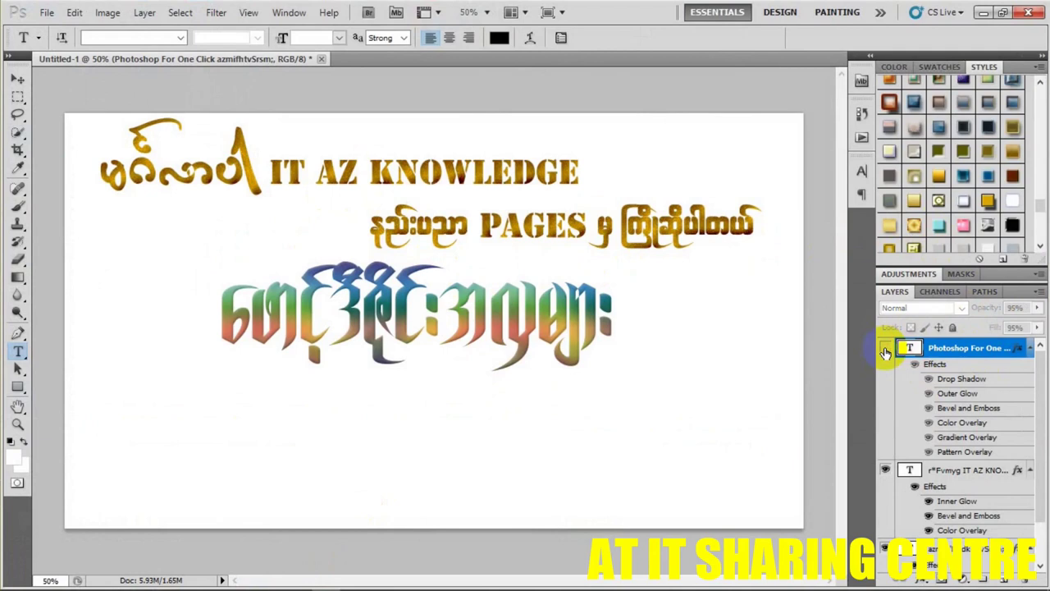
pyautogui.click(885, 471)
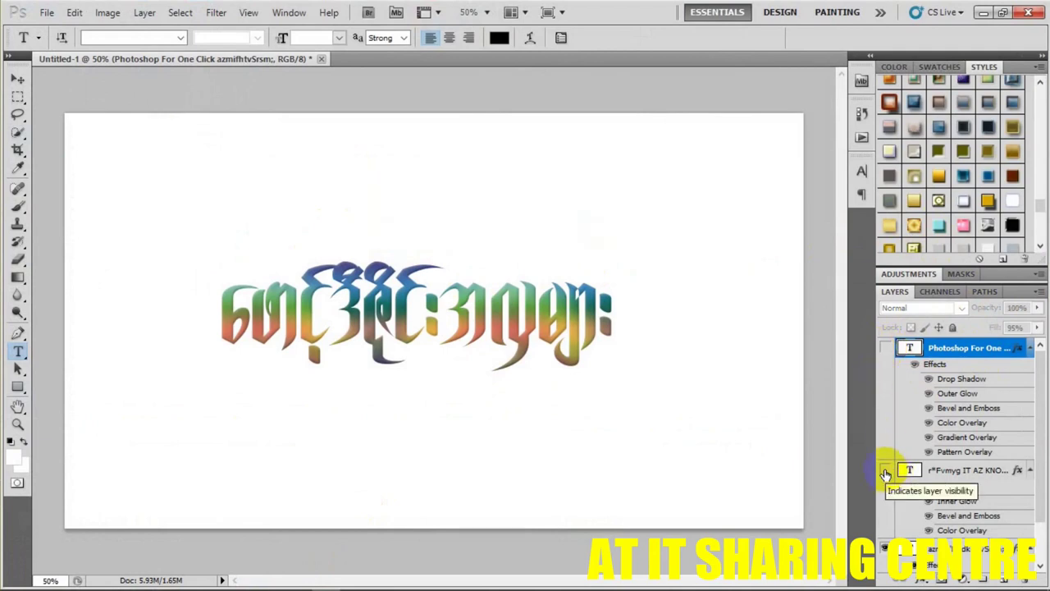
pyautogui.click(885, 472)
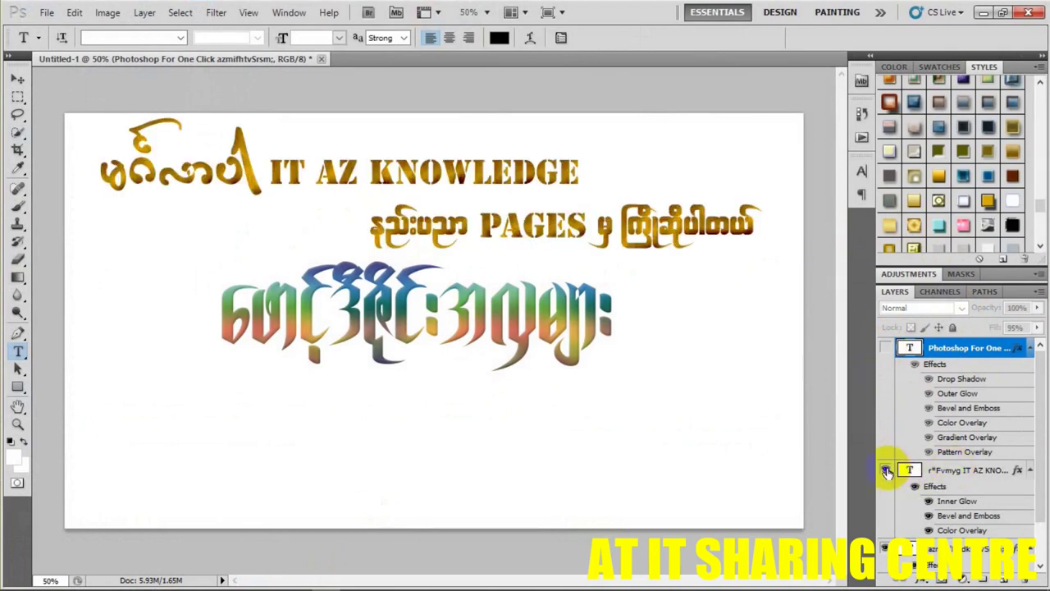
pyautogui.click(886, 471)
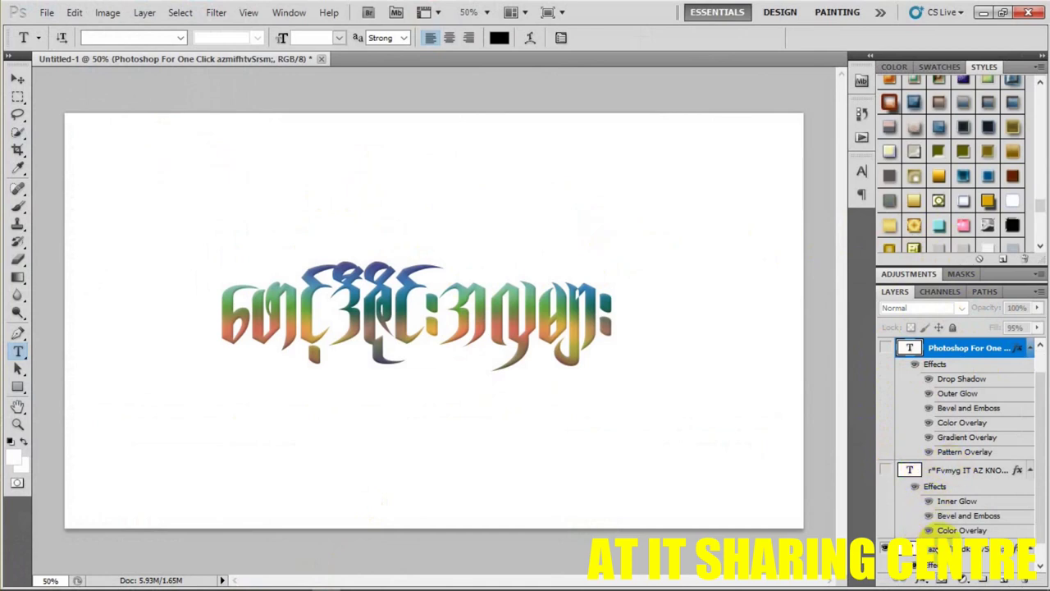
pyautogui.click(935, 548)
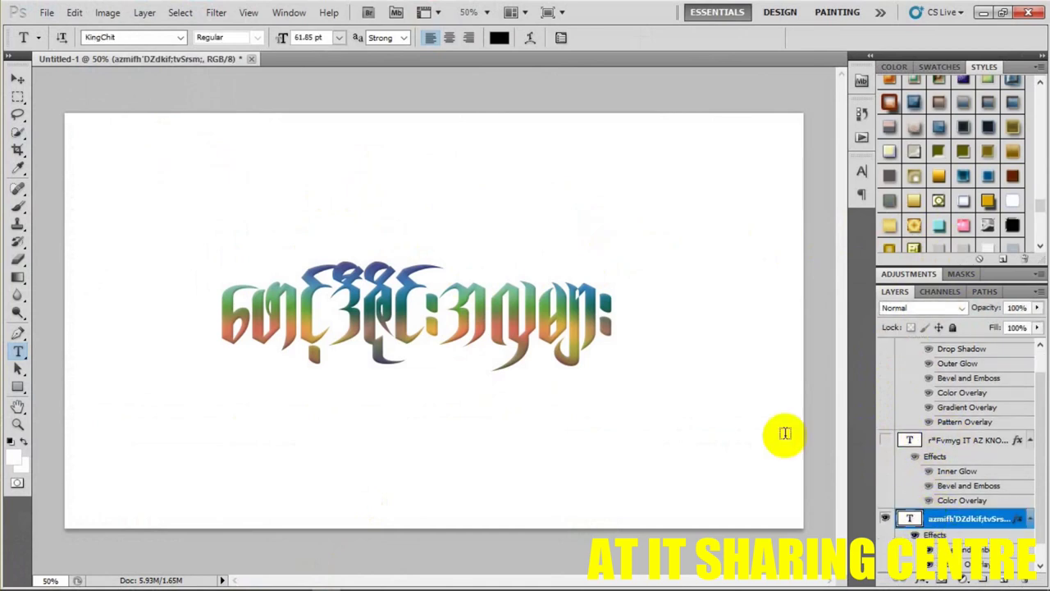
# - Try gold, teal, pink glossy and chrome silver presets on the Myanmar heading
pyautogui.click(890, 226)
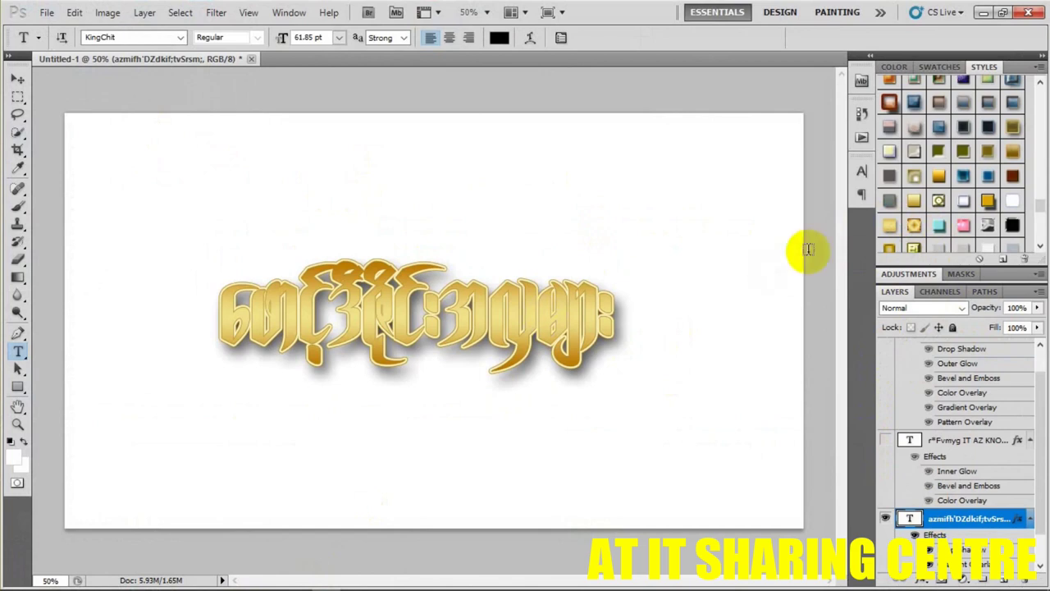
pyautogui.click(938, 227)
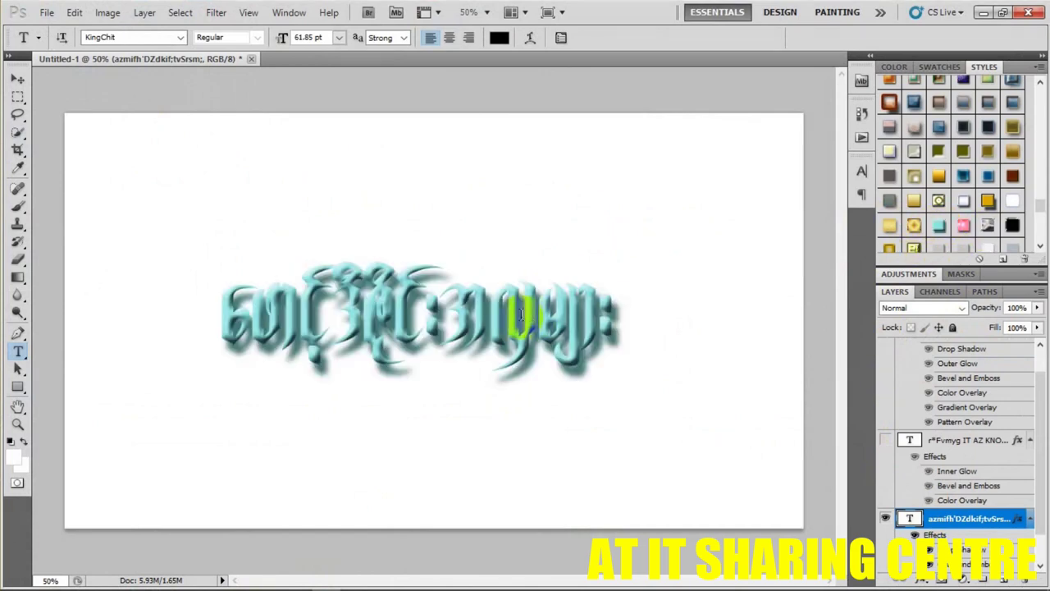
pyautogui.click(965, 226)
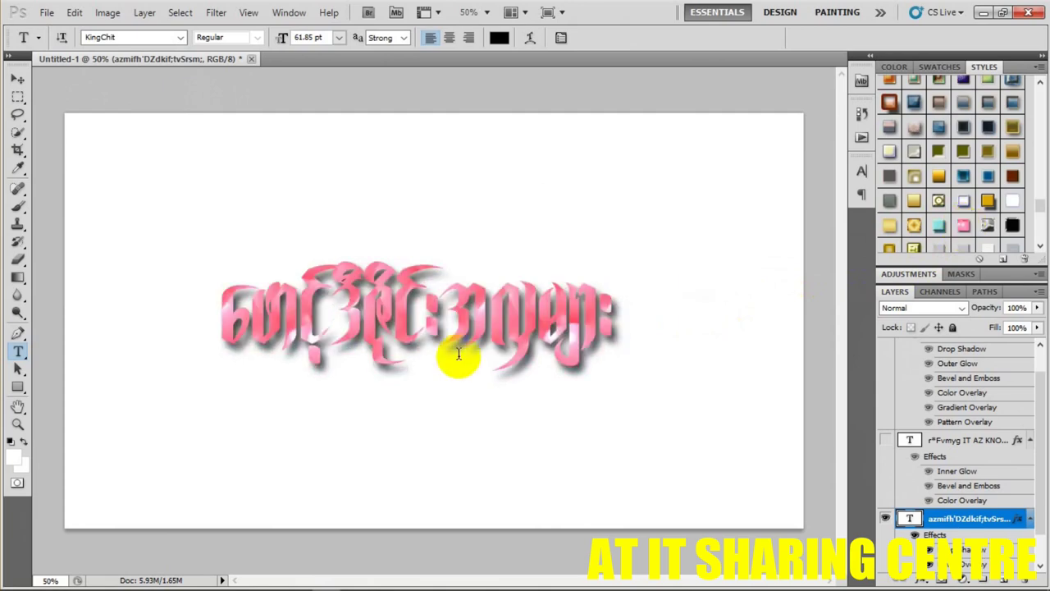
pyautogui.click(989, 224)
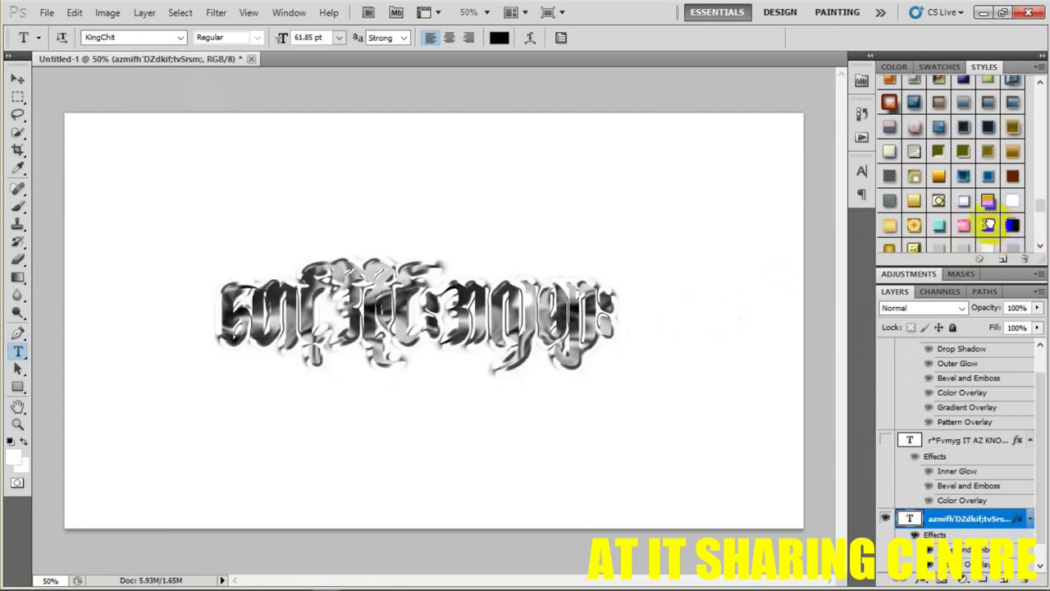
pyautogui.scroll(-2, 993, 224)
pyautogui.scroll(-1, 993, 224)
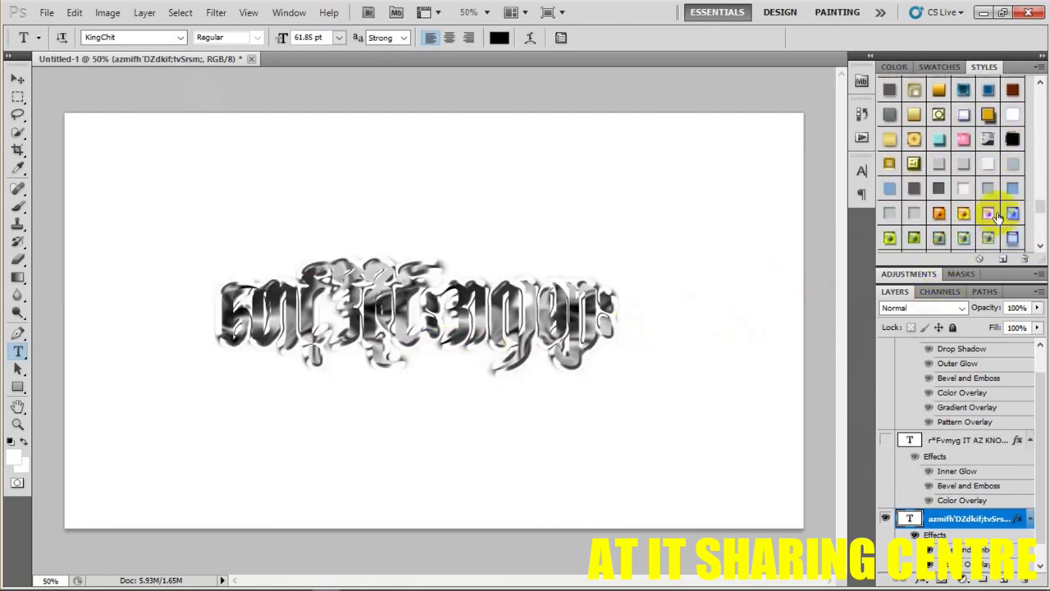
# - Try black, drop-shadow, blue striped, brown, grey emboss and green textured presets on the heading
pyautogui.click(938, 189)
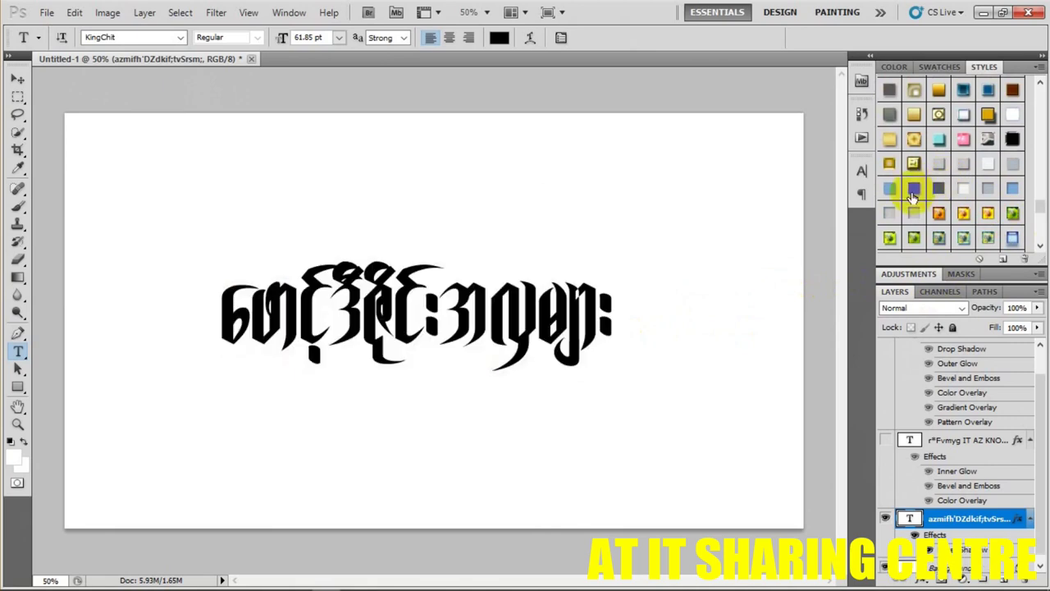
pyautogui.click(913, 190)
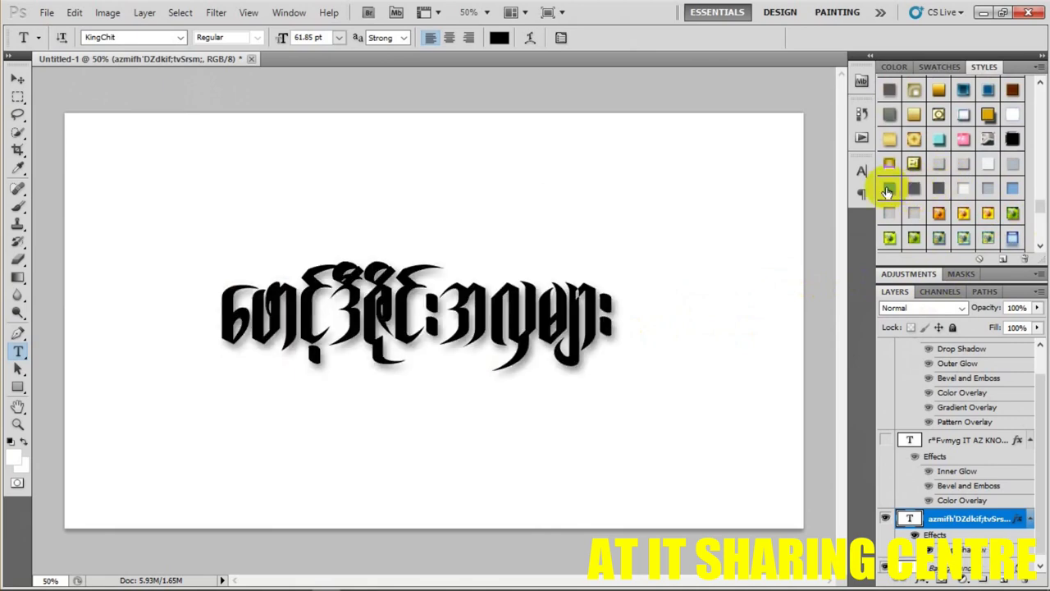
pyautogui.click(888, 189)
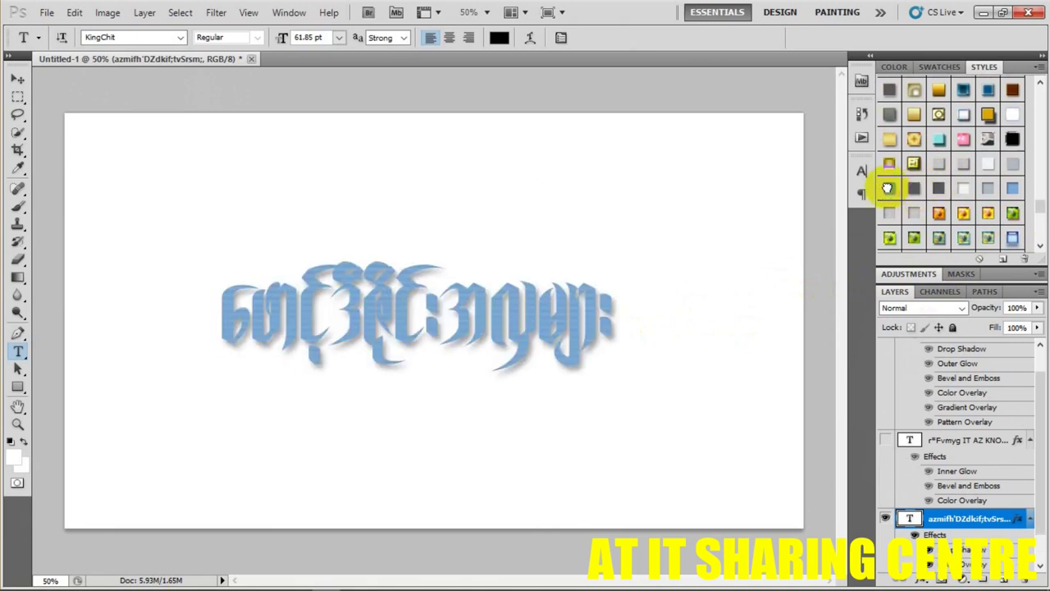
pyautogui.click(964, 214)
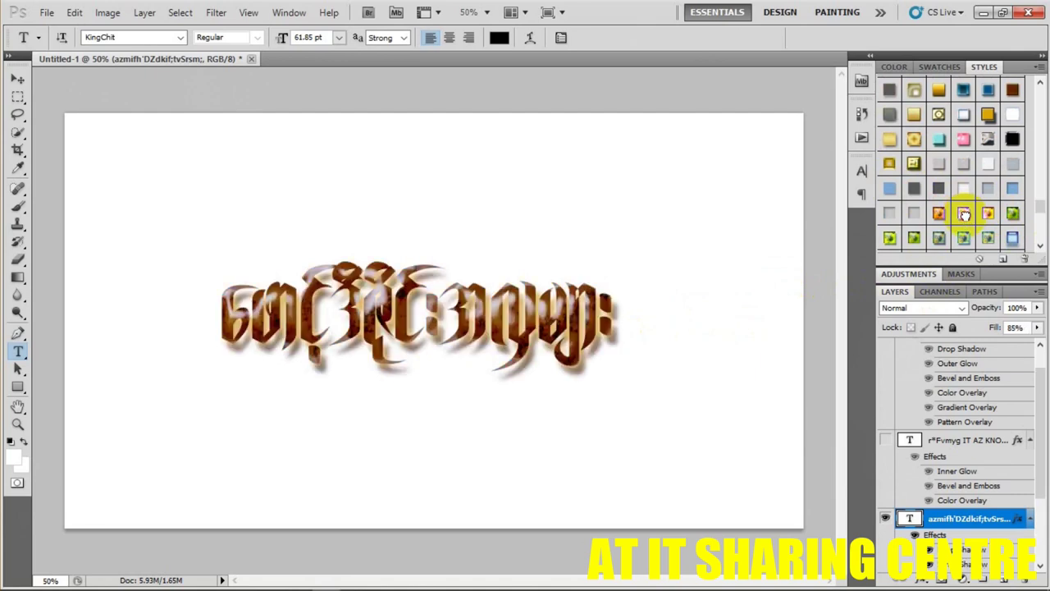
pyautogui.click(911, 213)
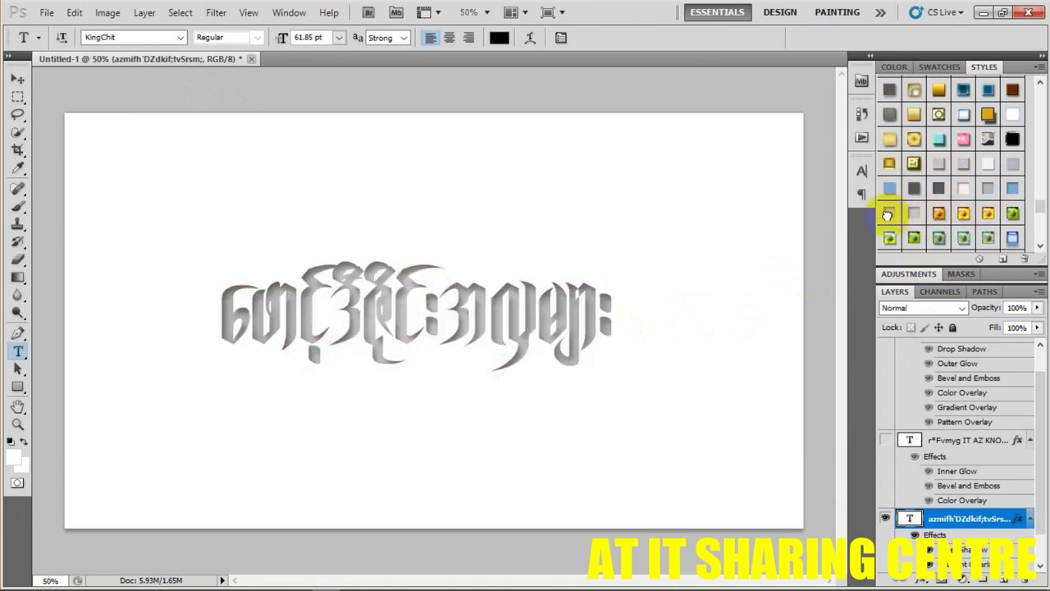
pyautogui.click(914, 238)
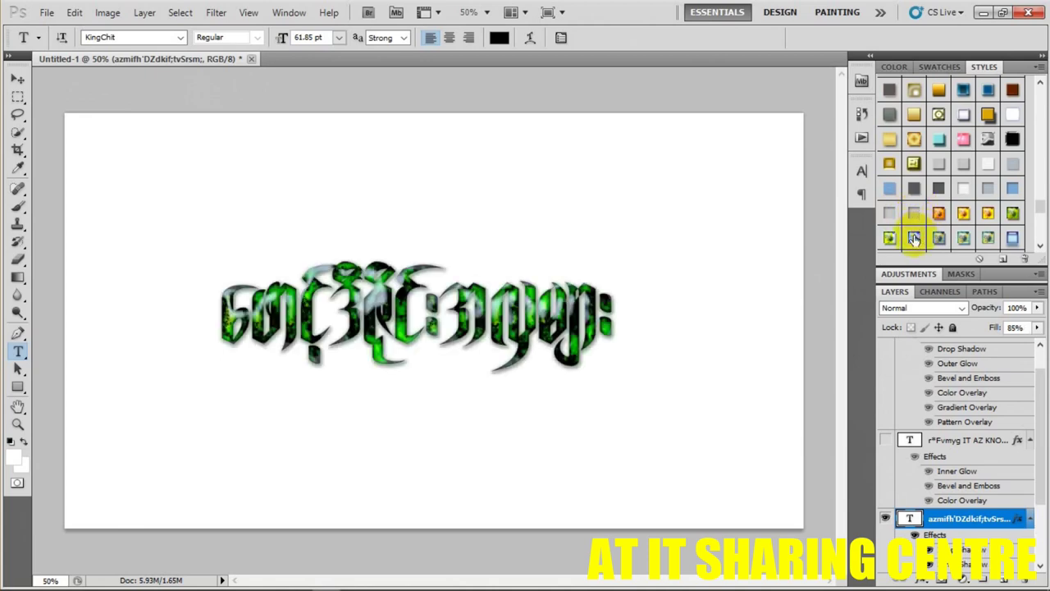
pyautogui.click(888, 238)
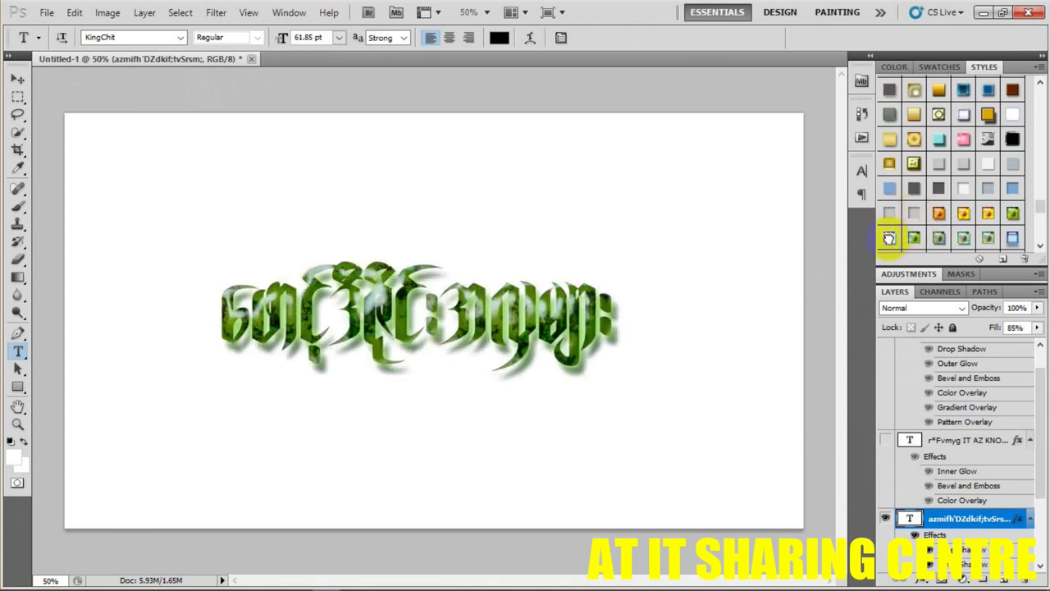
pyautogui.click(939, 238)
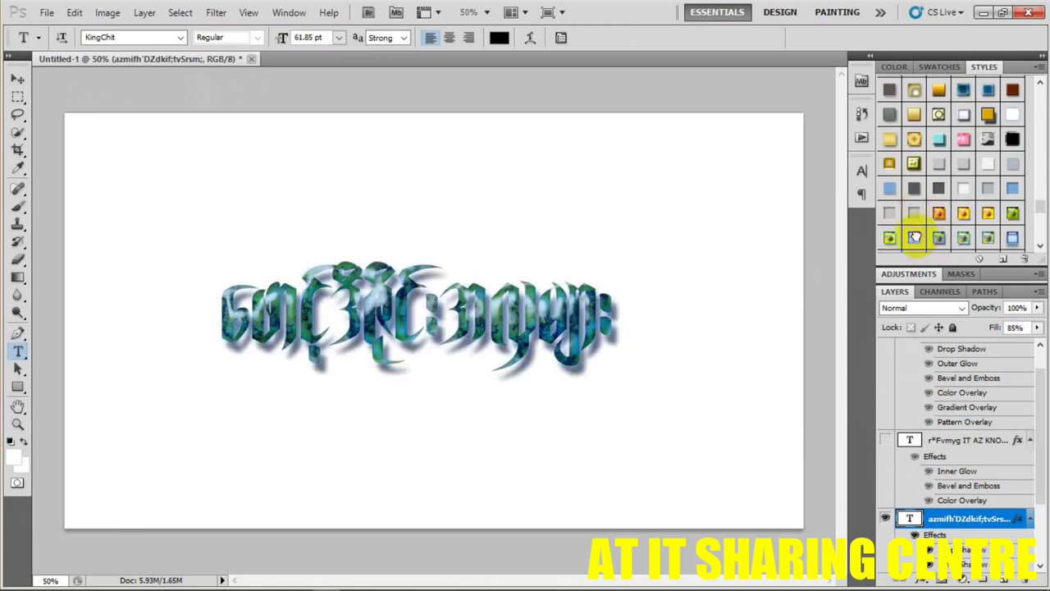
pyautogui.click(914, 238)
# - Settle on silver chrome for the heading and show the IT AZ KNOWLEDGE layer
pyautogui.scroll(-2, 967, 215)
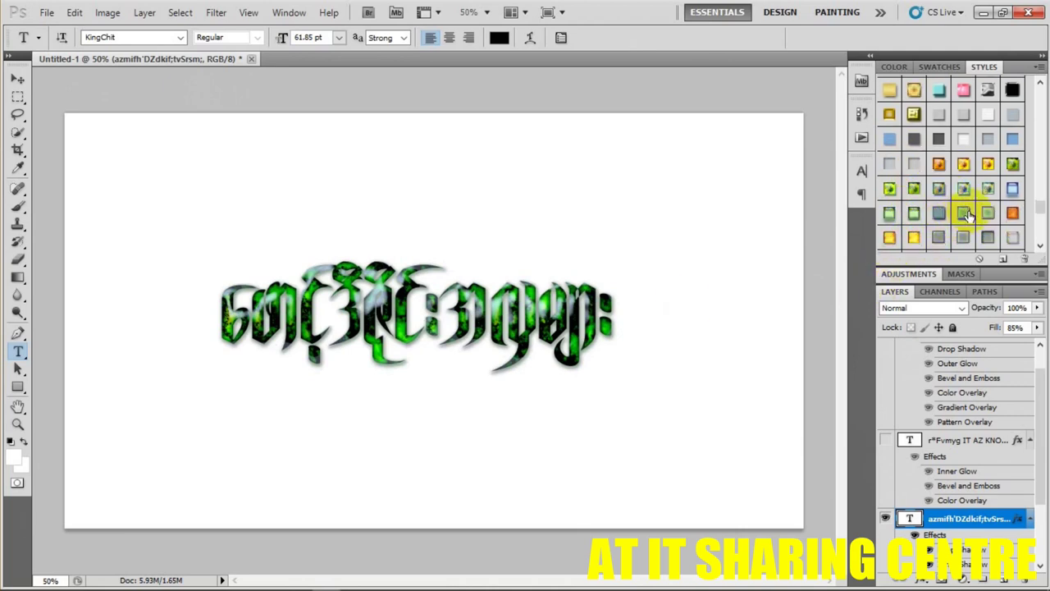
pyautogui.click(965, 212)
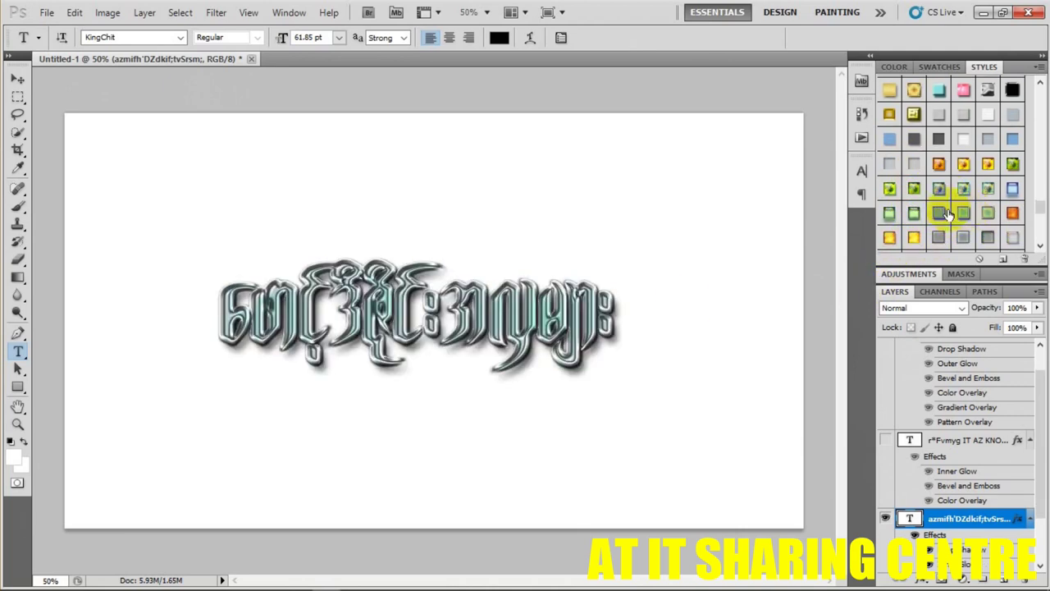
pyautogui.click(914, 238)
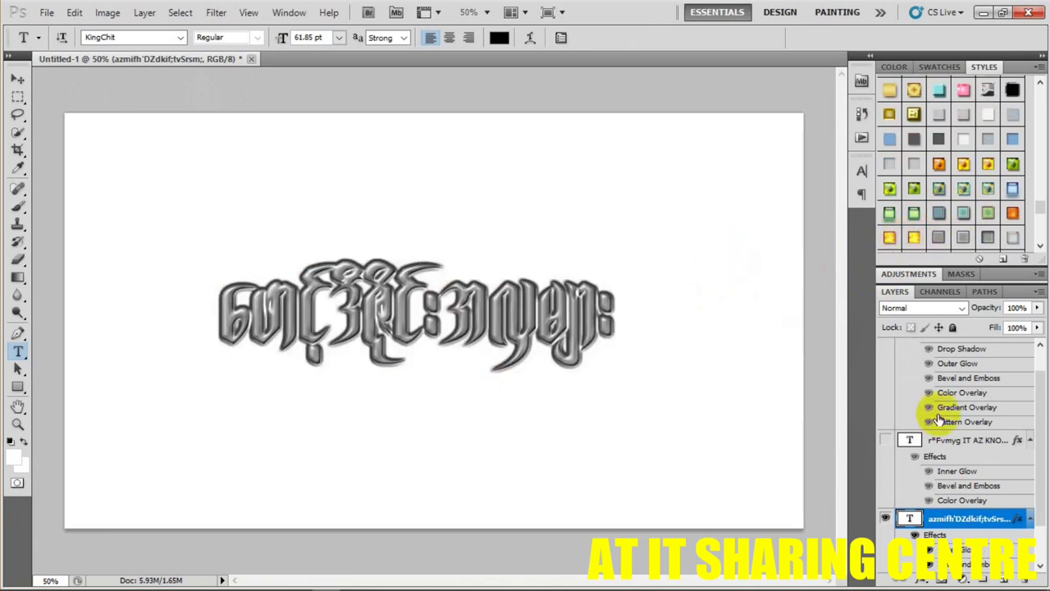
pyautogui.click(886, 440)
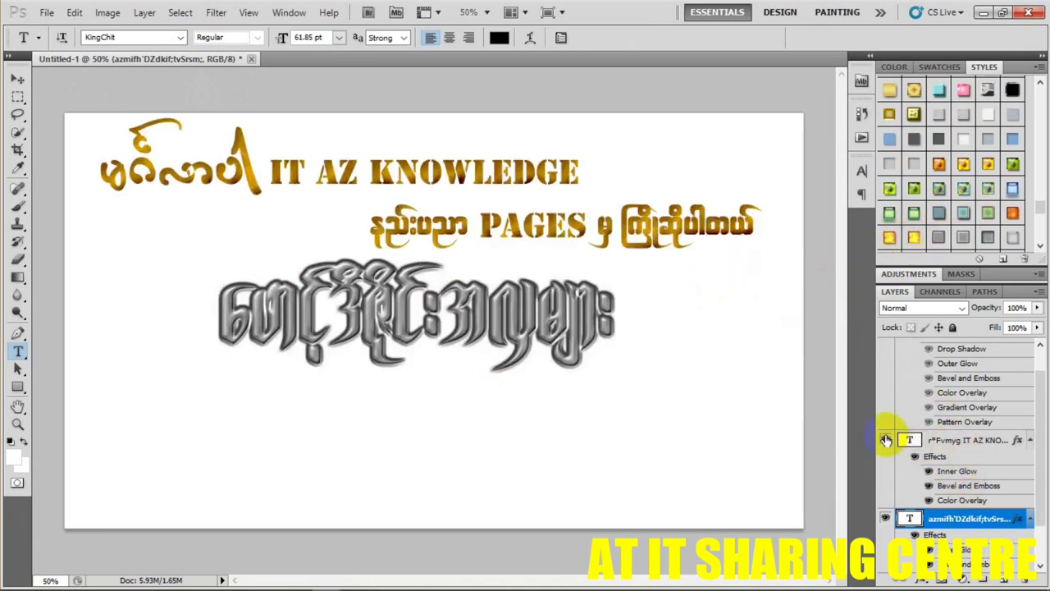
# - Select the IT AZ KNOWLEDGE layer and try dark blue, brown and glossy orange styles
pyautogui.click(947, 443)
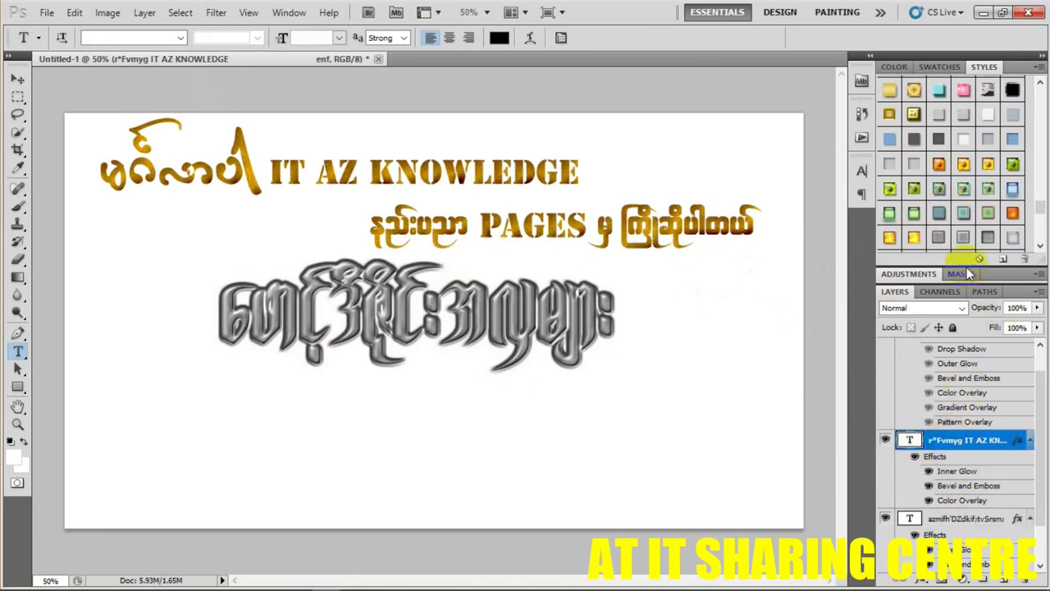
pyautogui.scroll(-1, 976, 242)
pyautogui.scroll(-1, 995, 234)
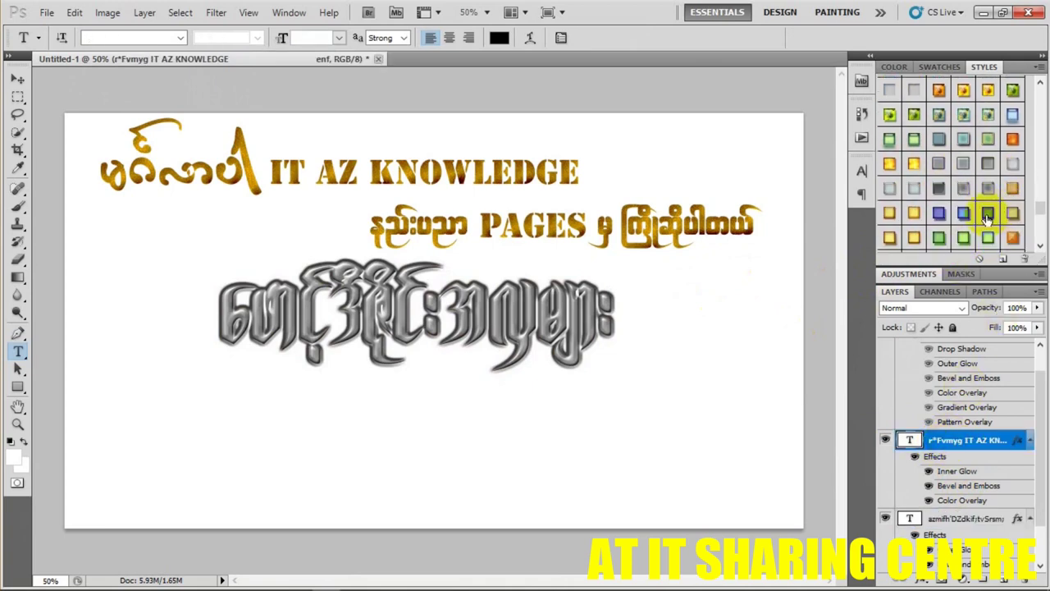
pyautogui.click(988, 215)
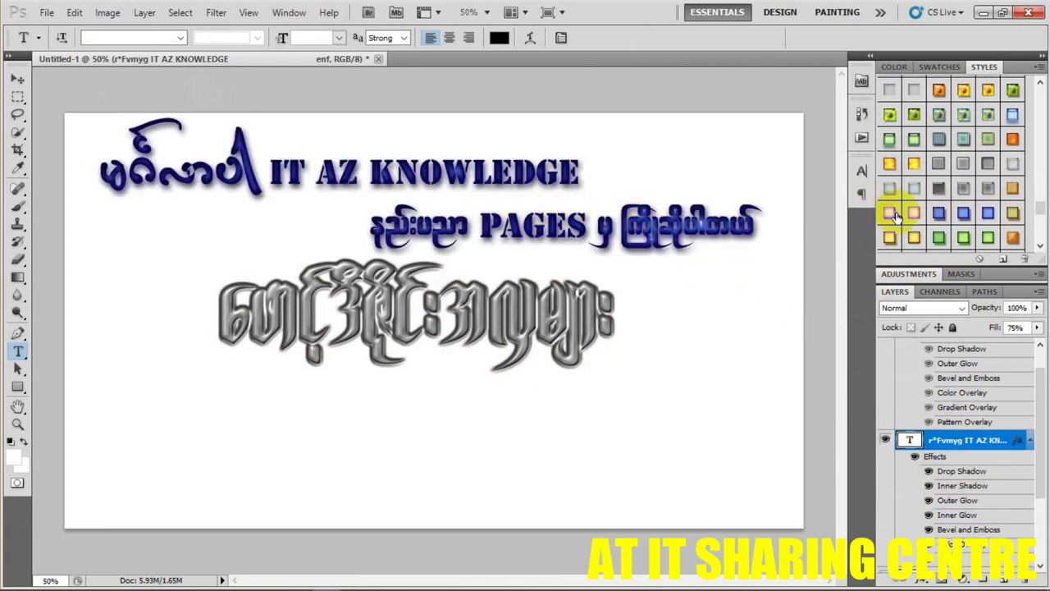
pyautogui.click(889, 214)
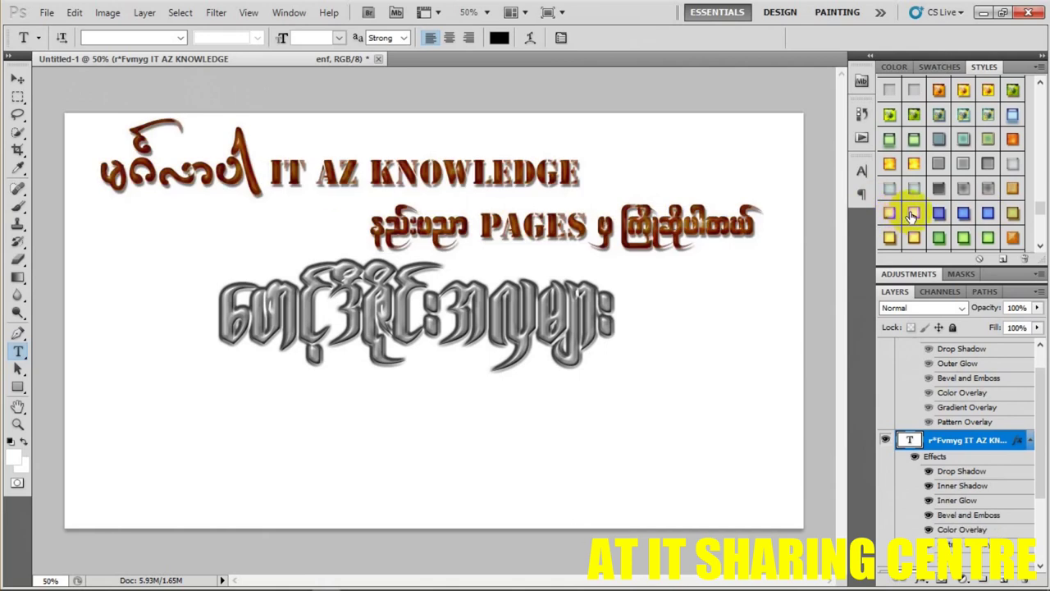
pyautogui.click(913, 213)
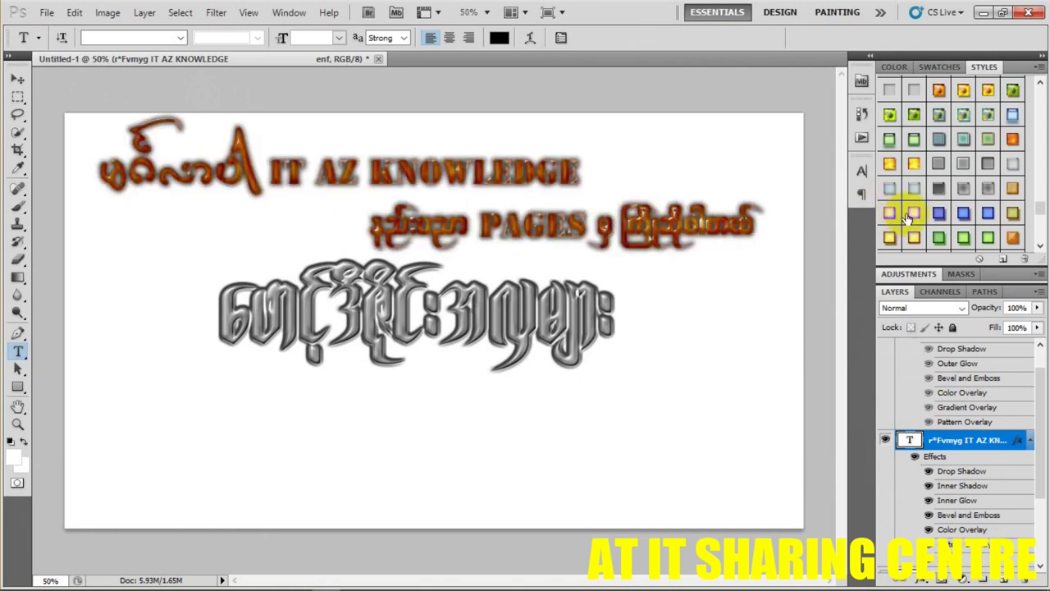
# - Try dark purple, silver, red-orange, pink and green-teal embossed styles on the title
pyautogui.scroll(-2, 942, 239)
pyautogui.click(962, 238)
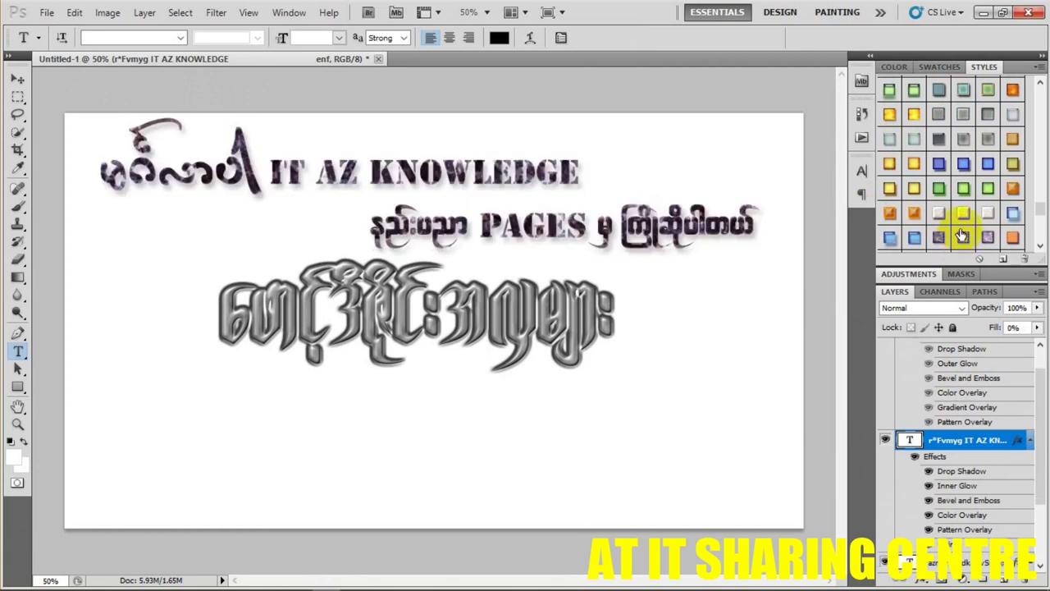
pyautogui.click(963, 215)
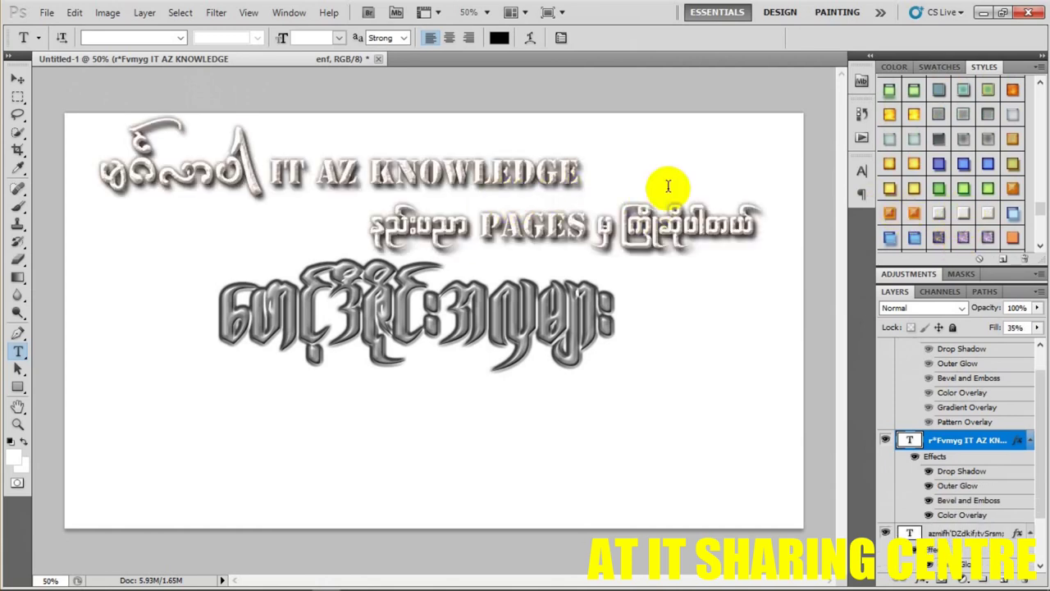
pyautogui.click(1012, 236)
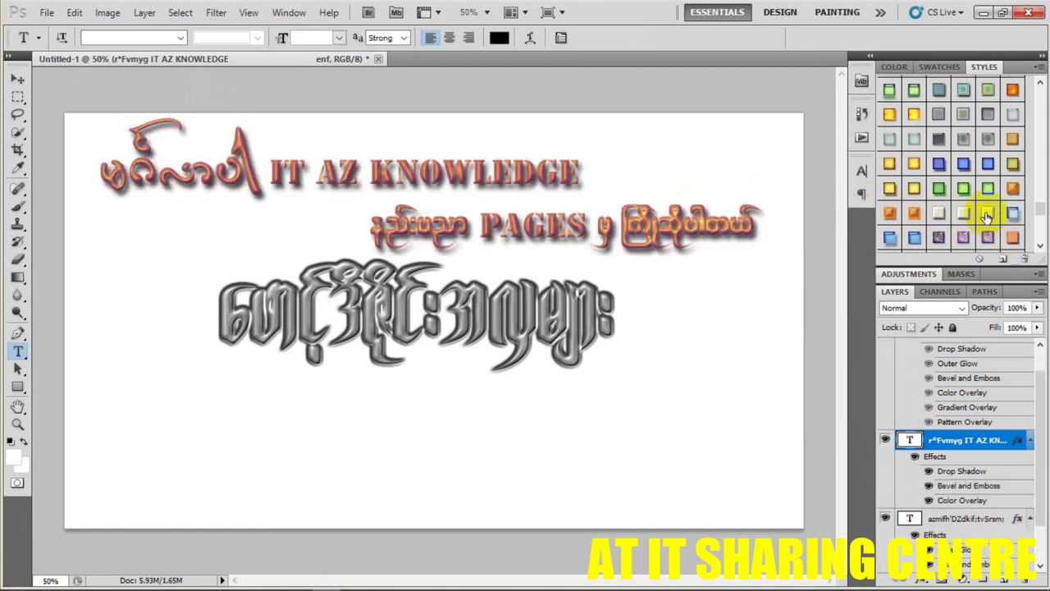
pyautogui.click(987, 214)
pyautogui.scroll(-2, 987, 215)
pyautogui.scroll(-1, 981, 212)
pyautogui.click(940, 191)
pyautogui.click(956, 189)
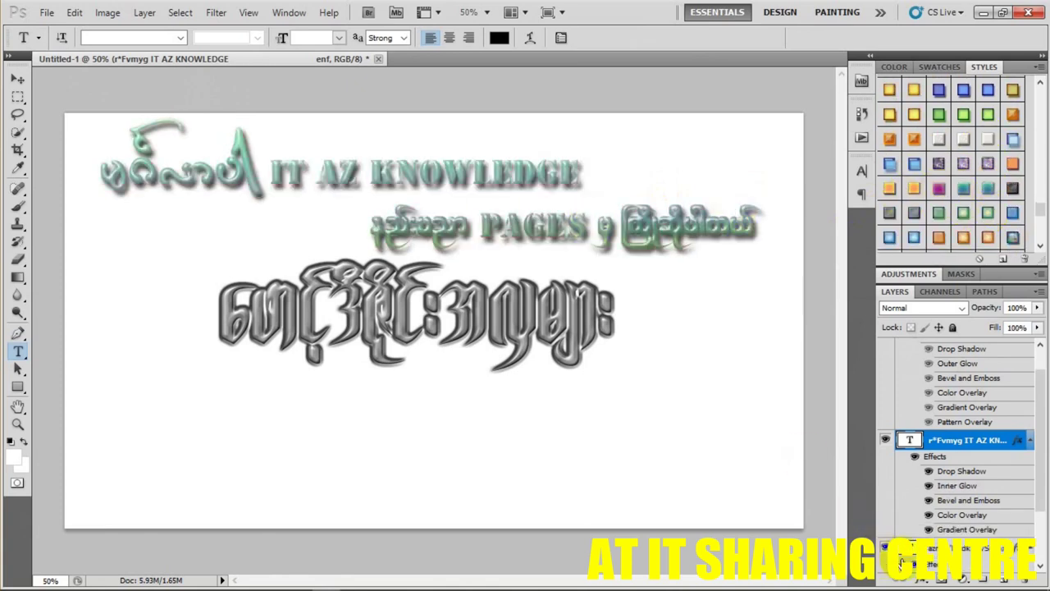
# - Try purple embossed, purple gradient glow, red, orange-copper and glowing styles on the title
pyautogui.scroll(-3, 933, 206)
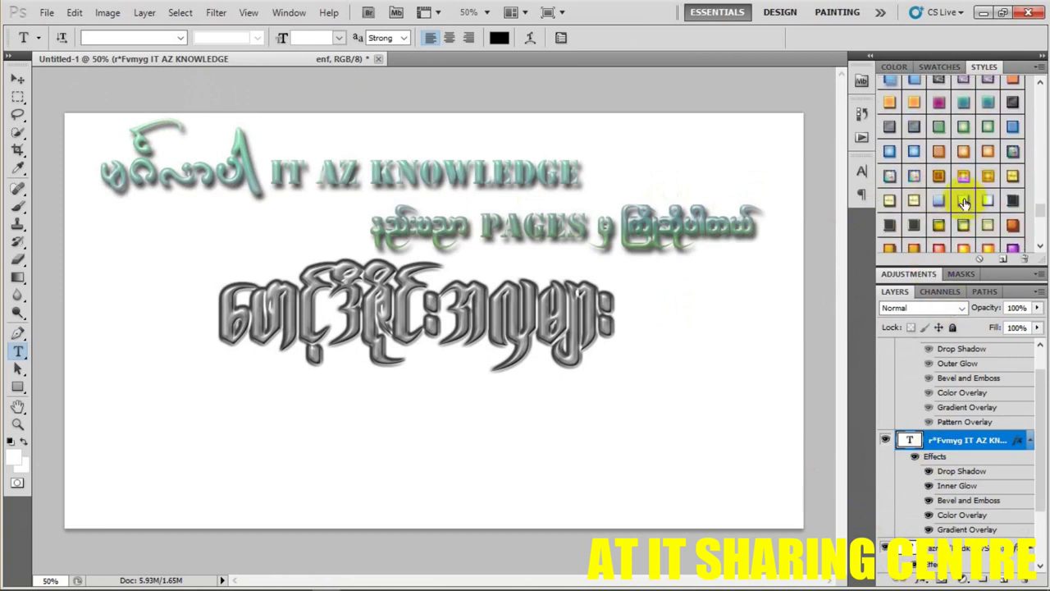
pyautogui.click(944, 201)
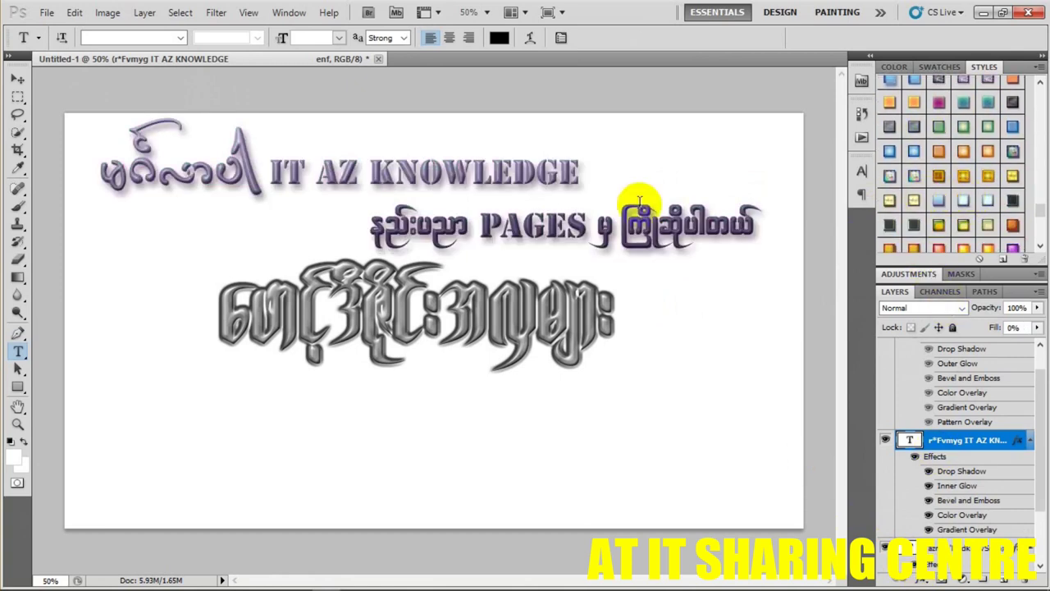
pyautogui.click(1011, 230)
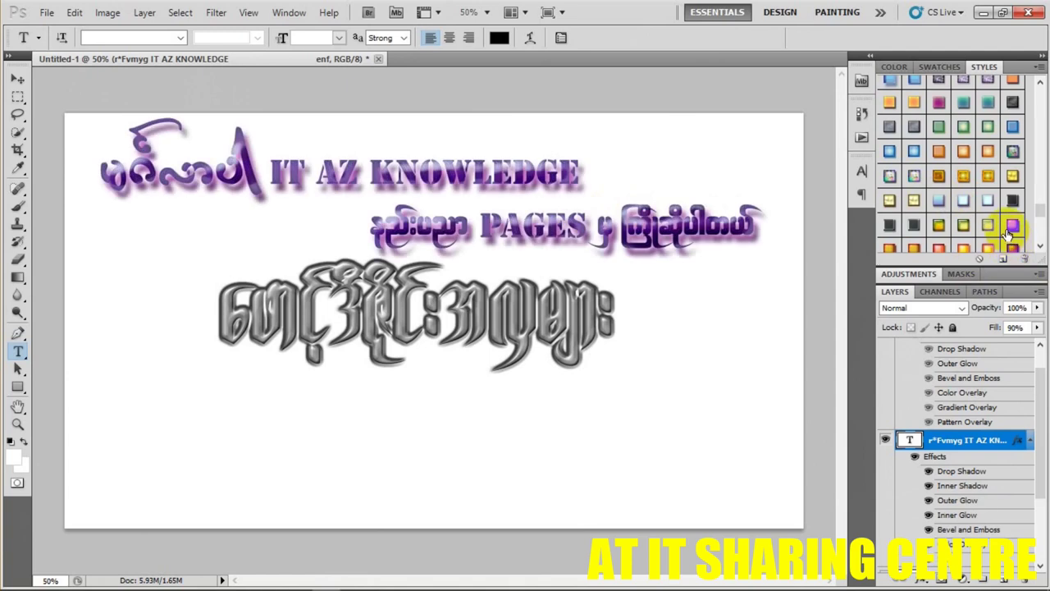
pyautogui.click(1011, 230)
pyautogui.scroll(-2, 985, 230)
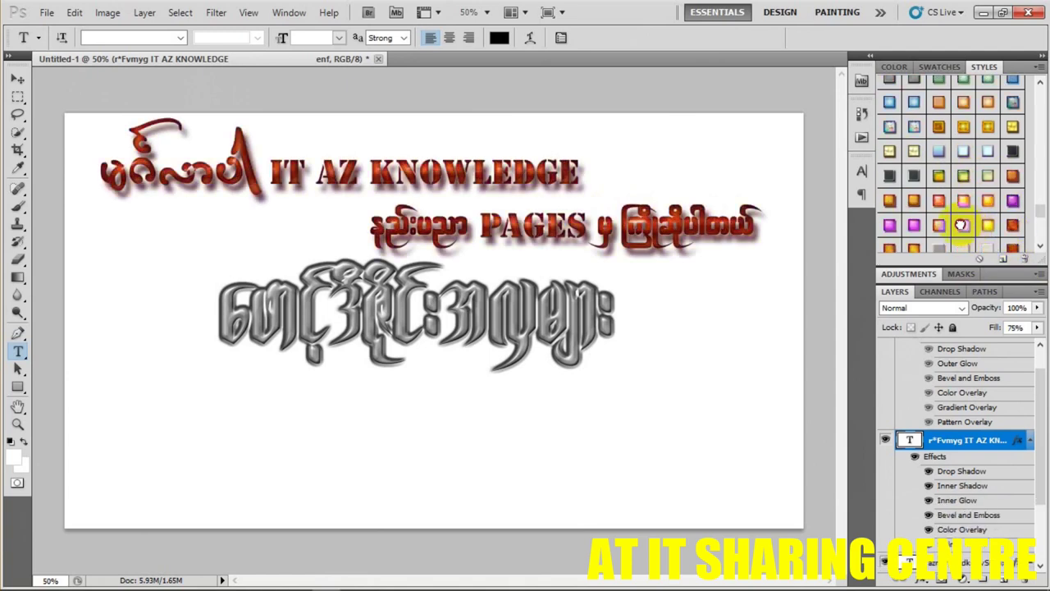
pyautogui.click(916, 226)
pyautogui.click(915, 226)
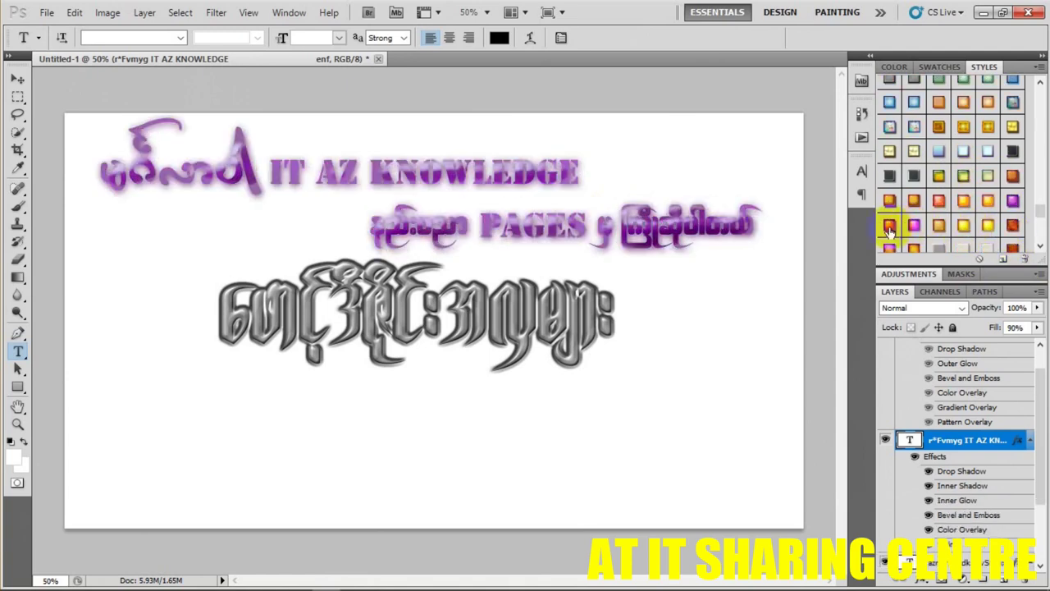
pyautogui.click(890, 230)
# - Try maroon and fiery red styles, finishing on a blue glow style for the title
pyautogui.scroll(-2, 935, 232)
pyautogui.click(936, 226)
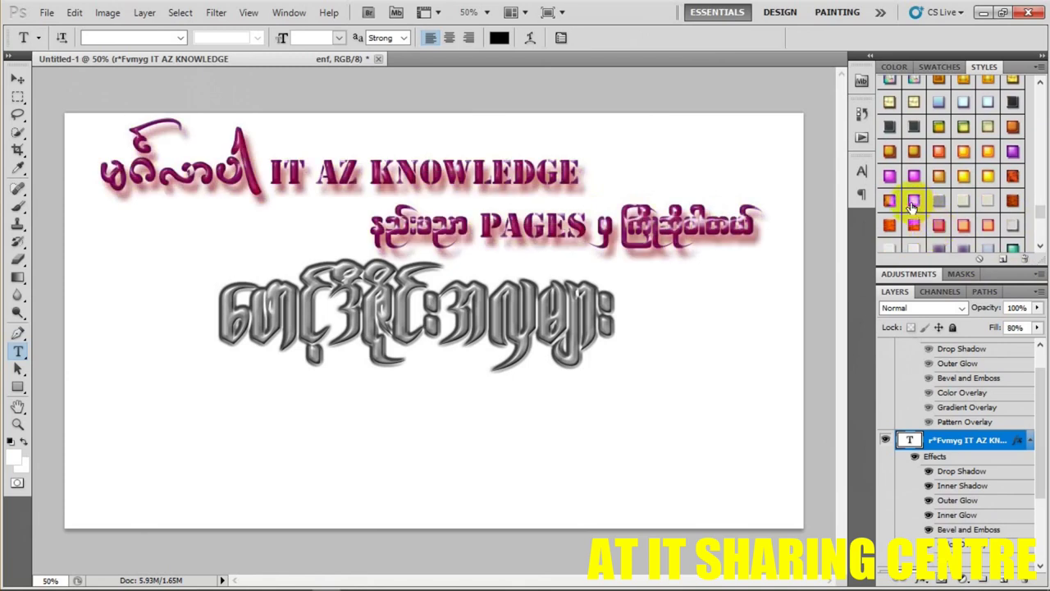
pyautogui.click(912, 203)
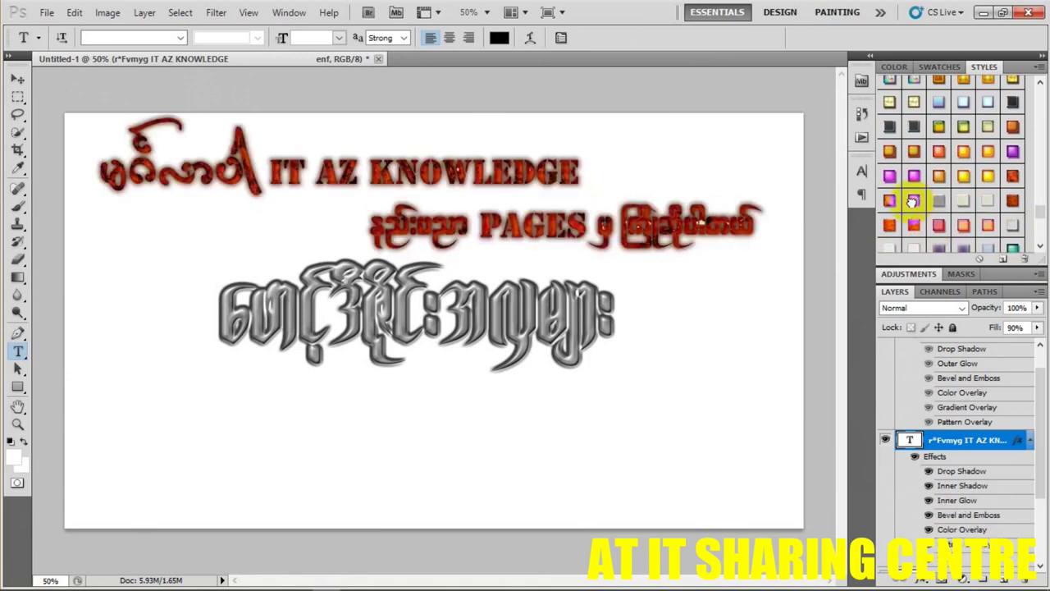
pyautogui.scroll(-2, 927, 209)
pyautogui.scroll(-2, 936, 212)
pyautogui.click(943, 203)
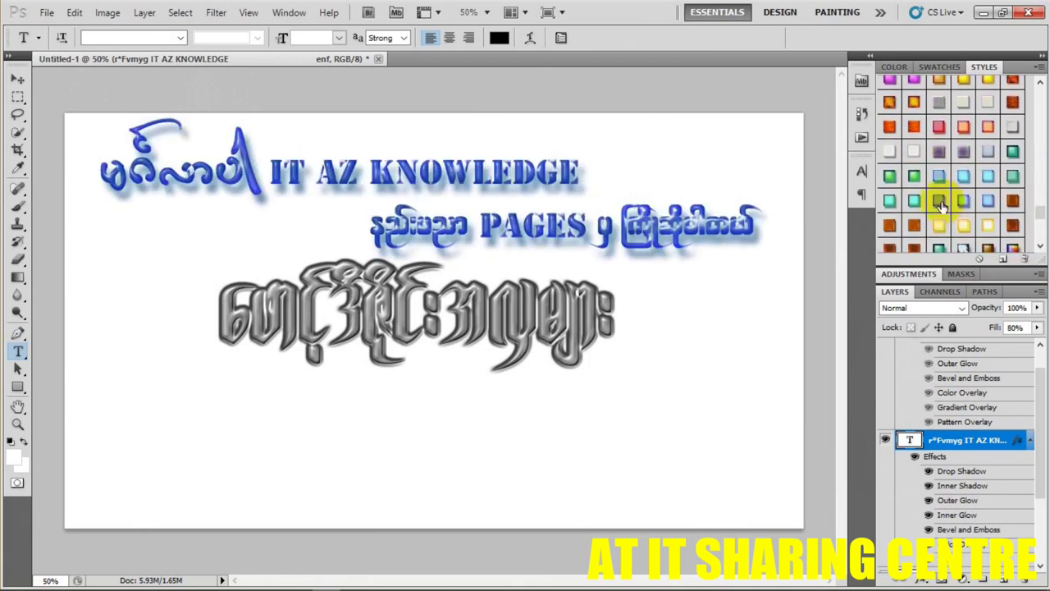
pyautogui.scroll(-2, 944, 205)
pyautogui.scroll(-2, 938, 206)
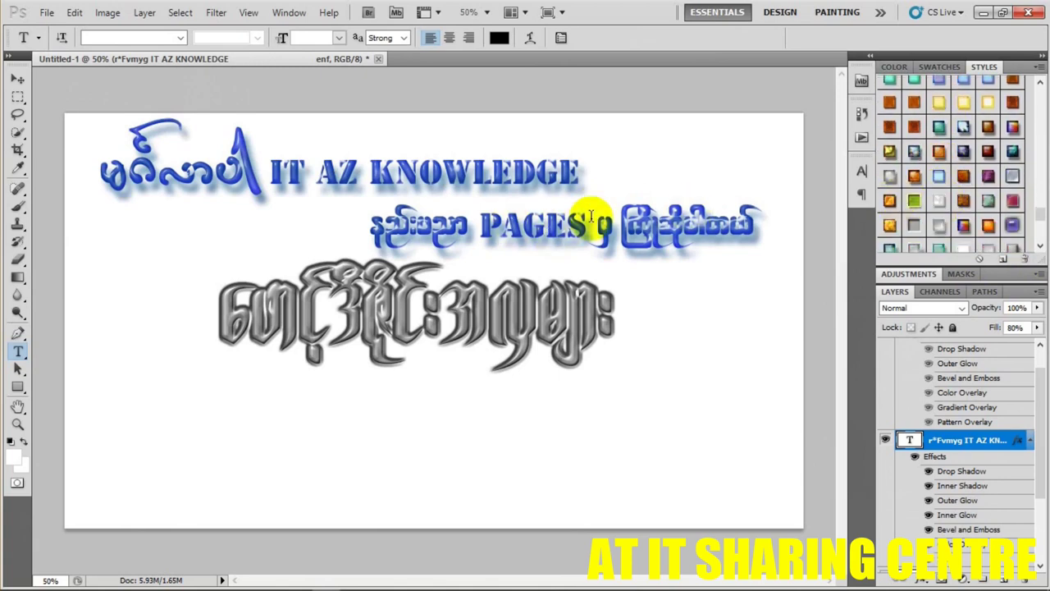
pyautogui.scroll(2, 923, 392)
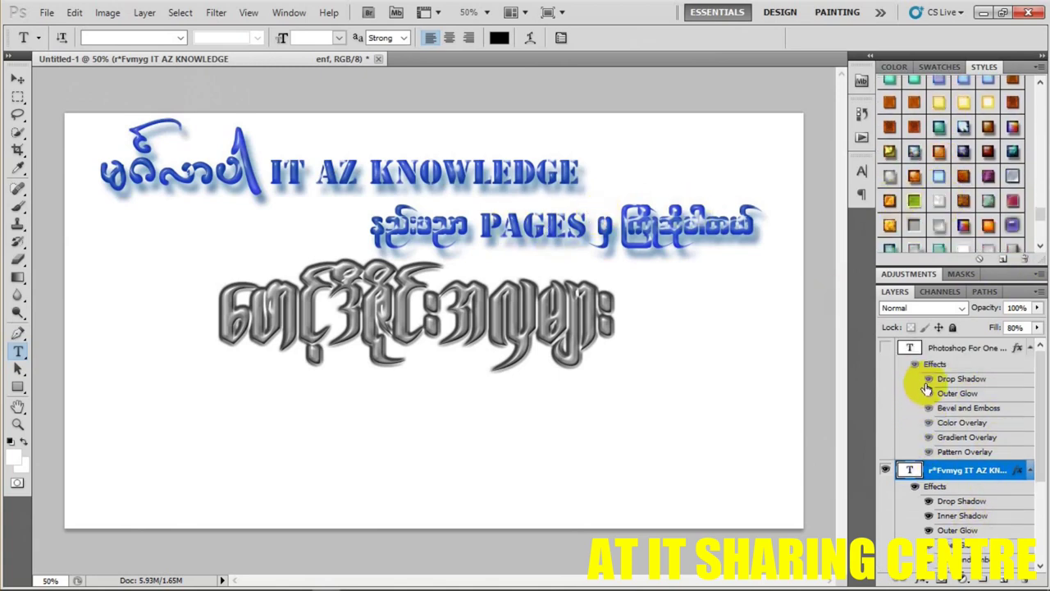
# - Show and select the Photoshop For One Click layer, trying inner glow, grey and purple styles
pyautogui.click(886, 348)
pyautogui.click(965, 348)
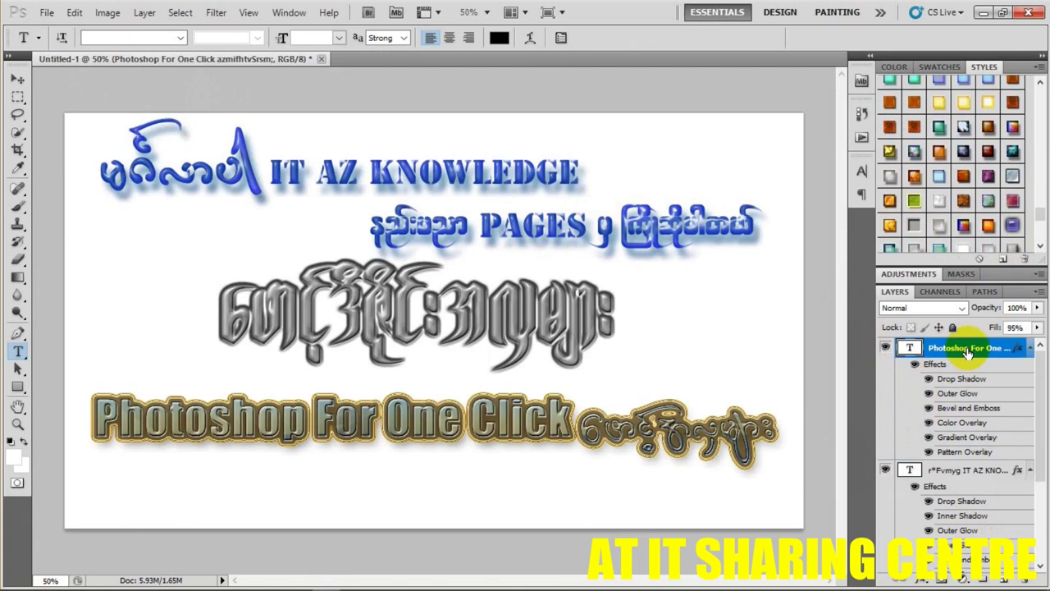
pyautogui.scroll(-3, 1017, 189)
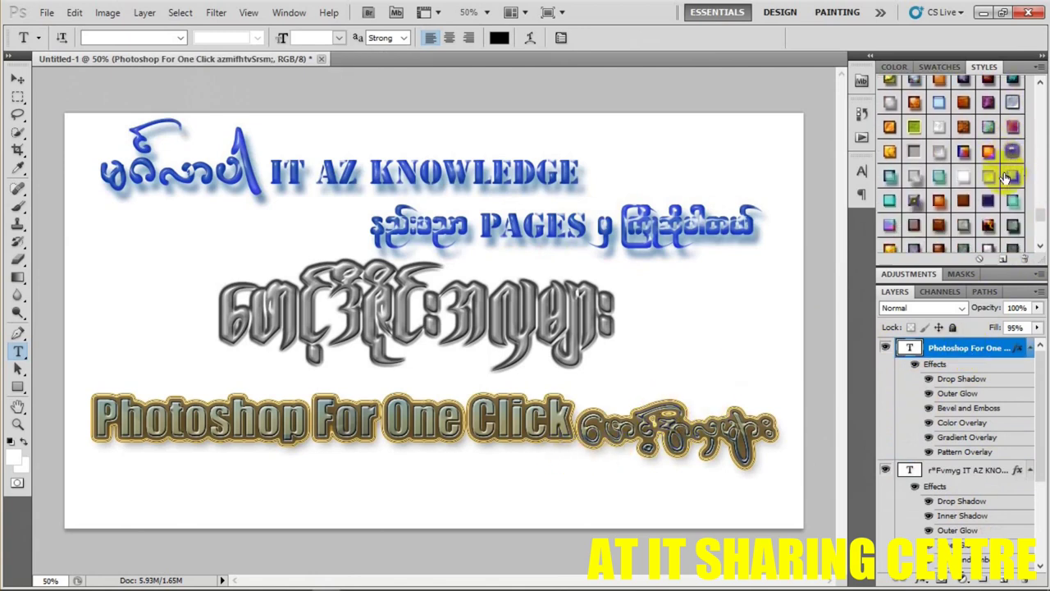
pyautogui.click(940, 151)
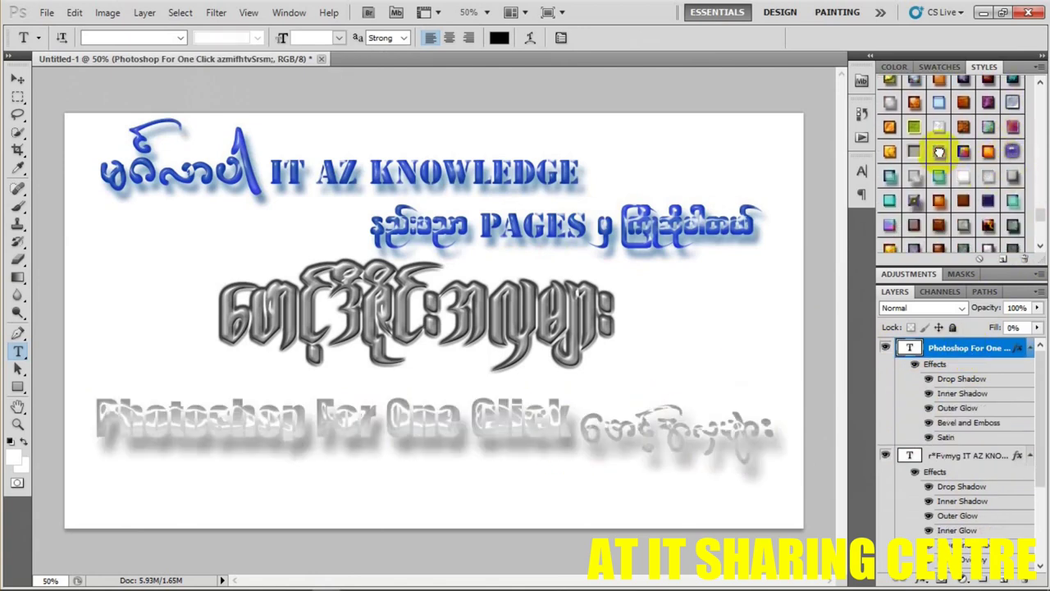
pyautogui.click(936, 133)
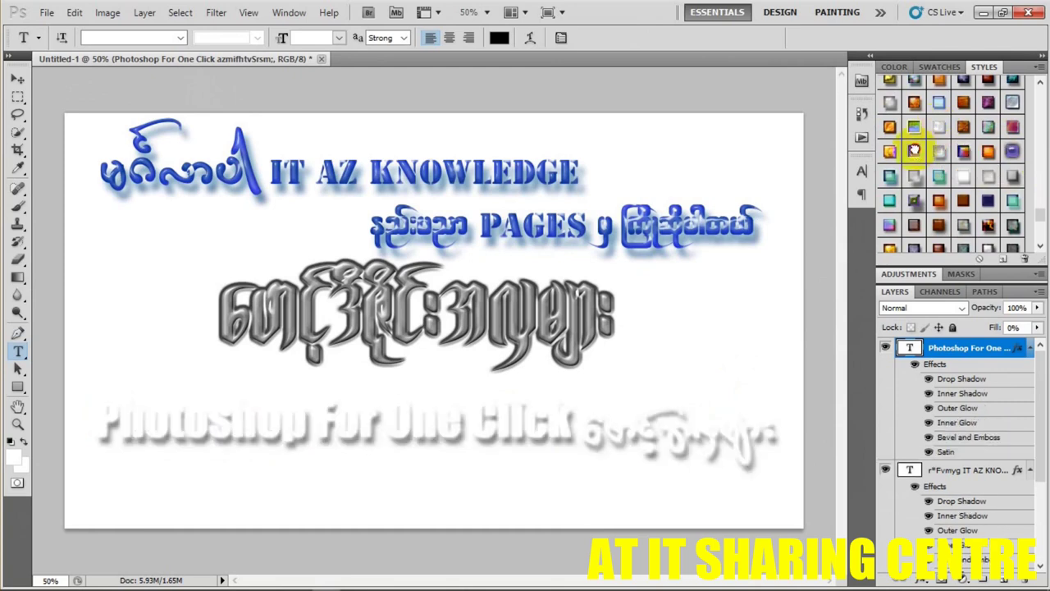
pyautogui.click(914, 150)
pyautogui.click(1012, 152)
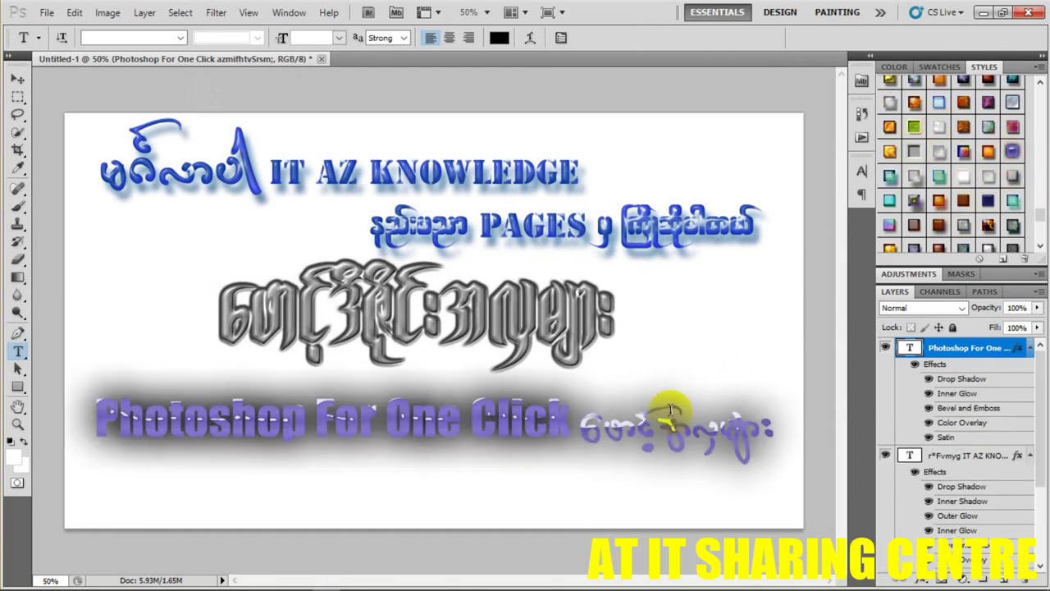
# - Try grey patterned, blue, orange-red and brown styles on the English text
pyautogui.scroll(-2, 974, 220)
pyautogui.click(989, 213)
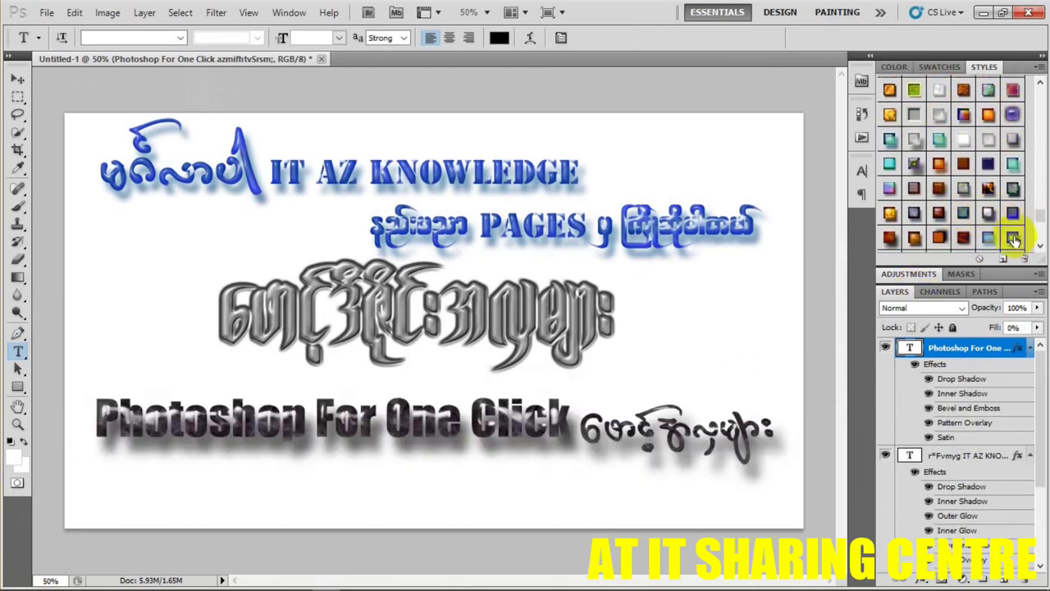
pyautogui.click(1014, 237)
pyautogui.scroll(-4, 1014, 230)
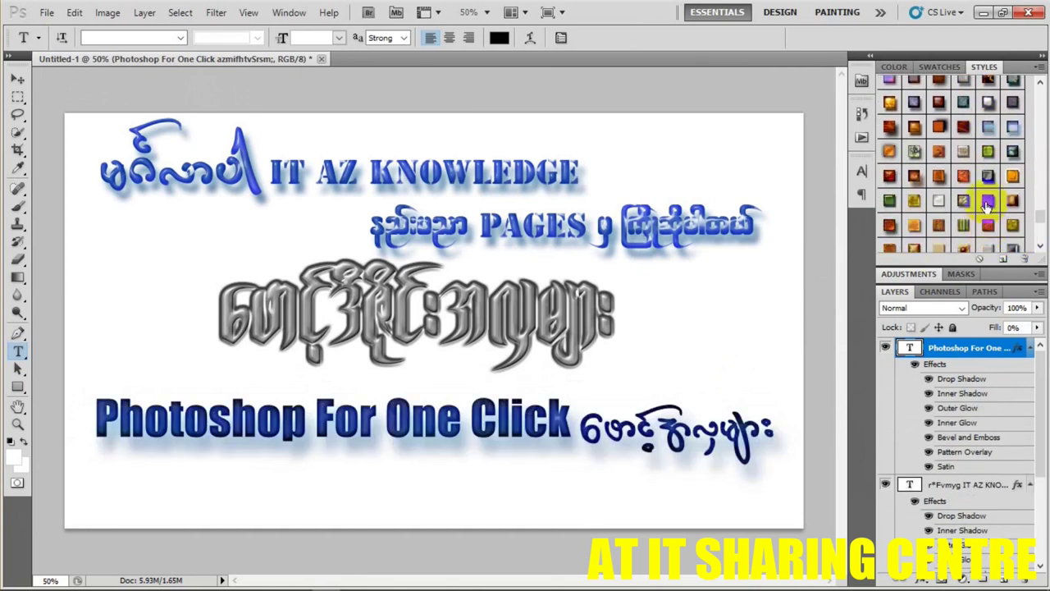
pyautogui.click(986, 203)
pyautogui.click(965, 199)
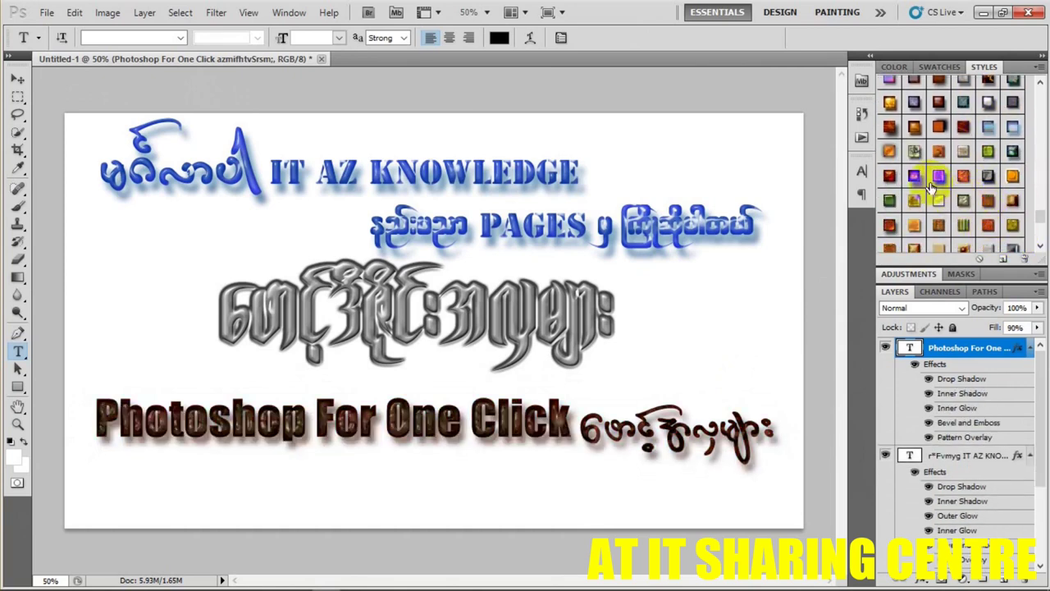
pyautogui.click(938, 177)
pyautogui.click(915, 176)
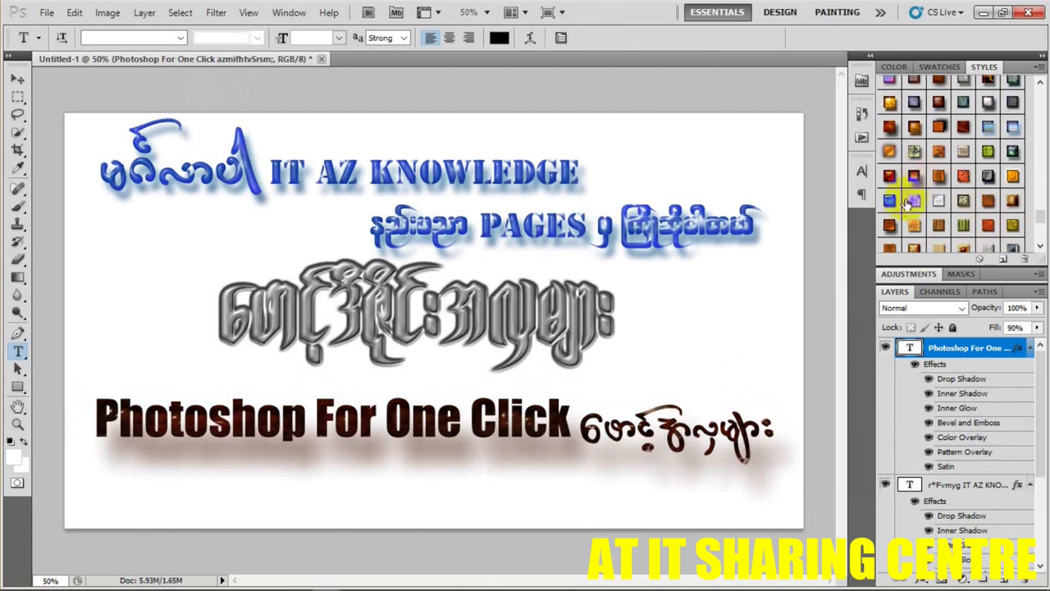
# - Try gold bevel, red-green chrome, red-yellow gradient and pale yellow glow styles on the text
pyautogui.click(916, 201)
pyautogui.click(889, 202)
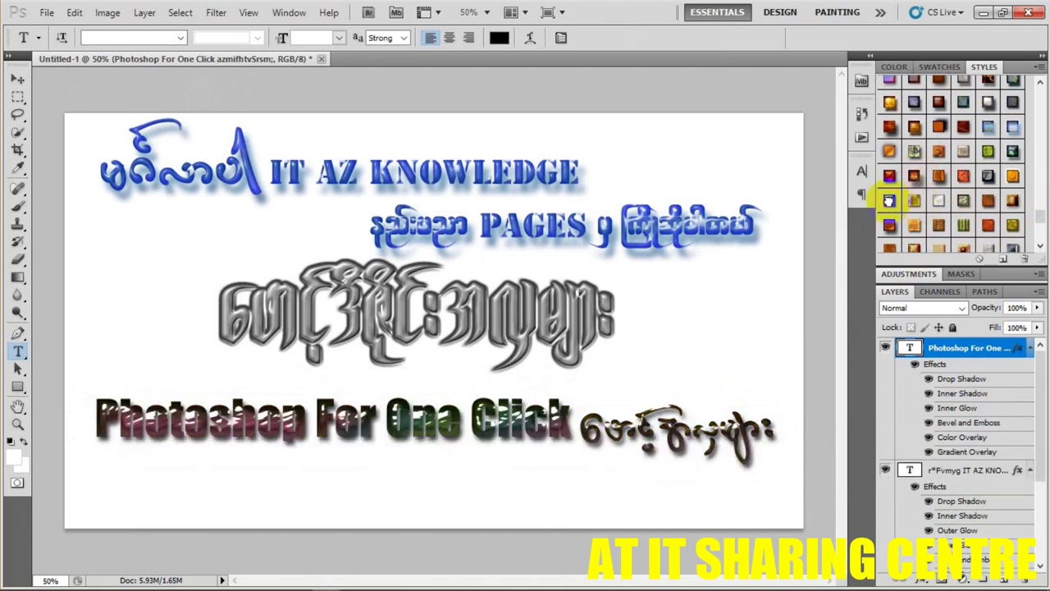
pyautogui.click(950, 231)
pyautogui.scroll(-5, 952, 234)
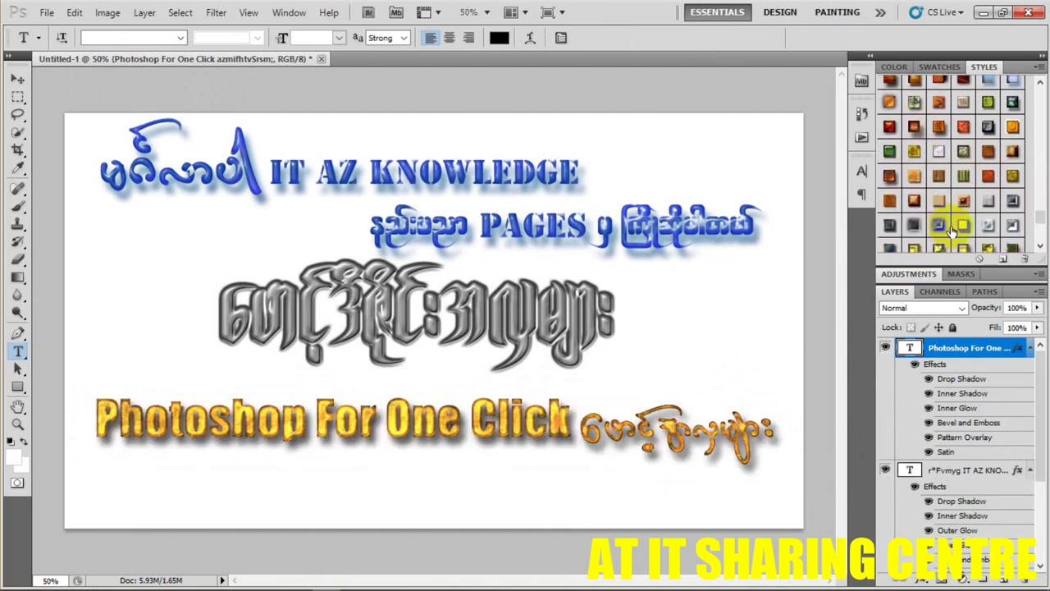
pyautogui.scroll(-3, 950, 233)
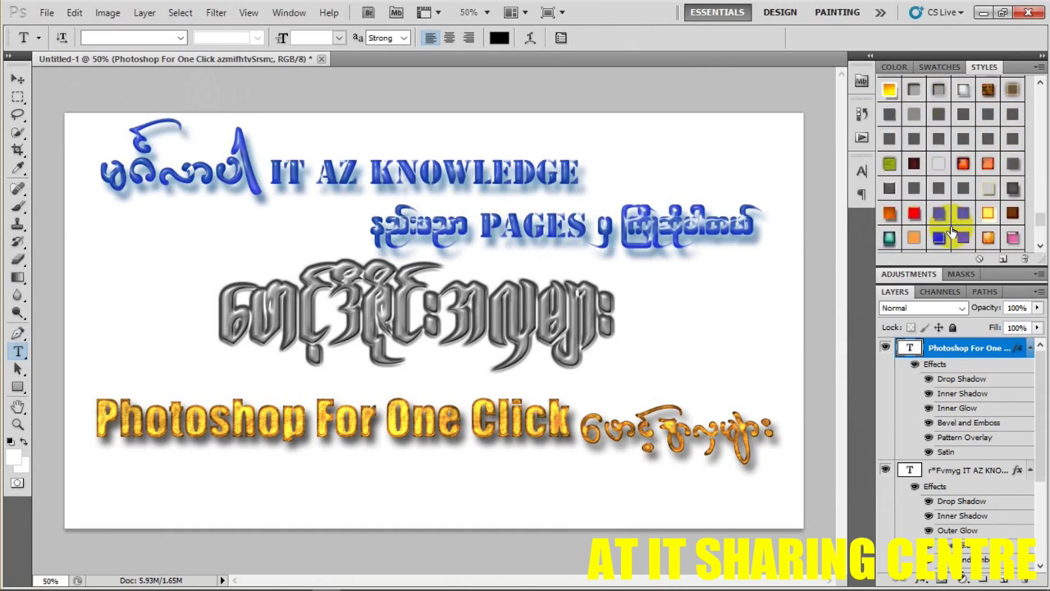
pyautogui.click(888, 90)
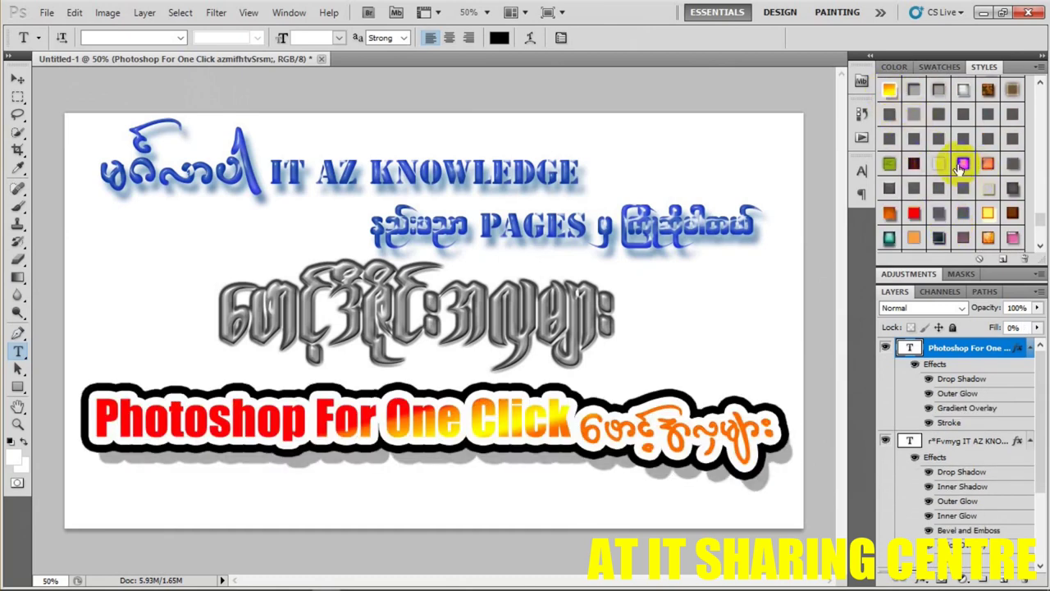
pyautogui.click(982, 186)
pyautogui.click(989, 187)
# - Try light blue, dark blue shadowed, pale embossed and cyan glow styles on the text
pyautogui.scroll(-3, 985, 205)
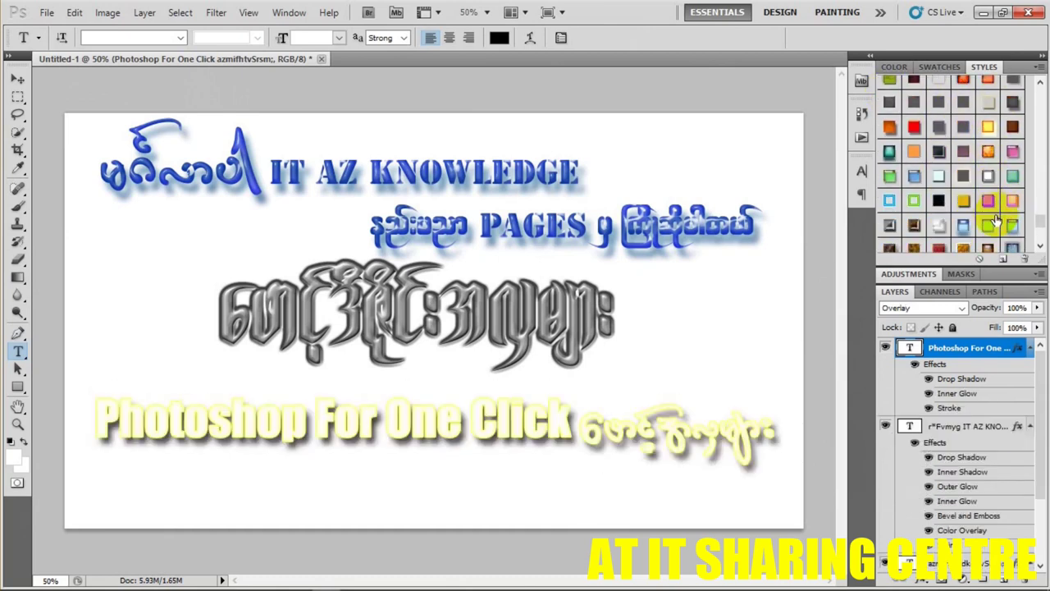
pyautogui.click(914, 201)
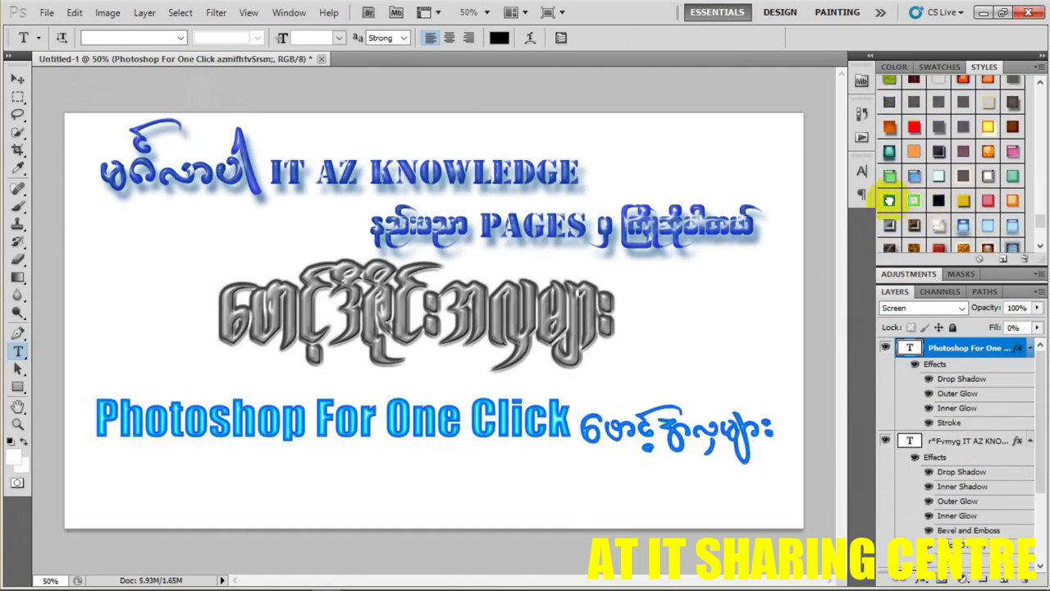
pyautogui.click(940, 227)
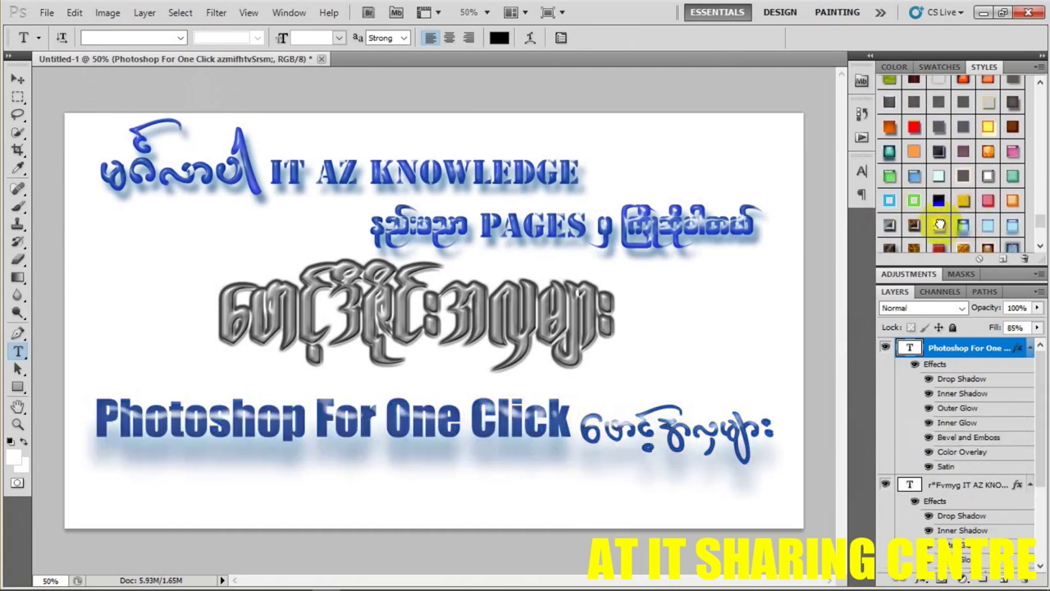
pyautogui.click(963, 224)
pyautogui.scroll(-3, 960, 221)
pyautogui.click(939, 177)
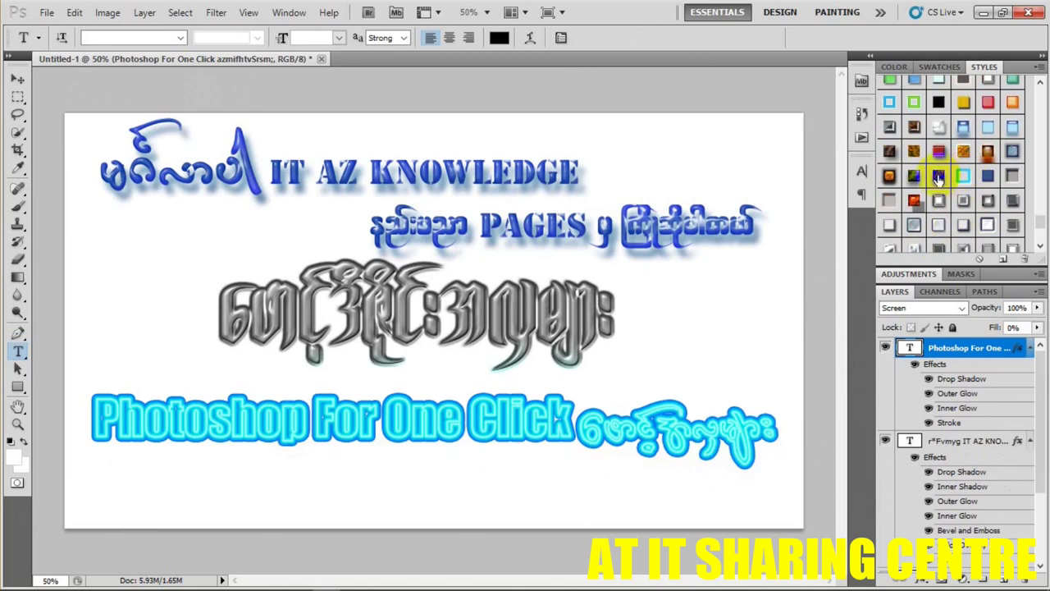
pyautogui.click(988, 201)
pyautogui.scroll(-3, 985, 206)
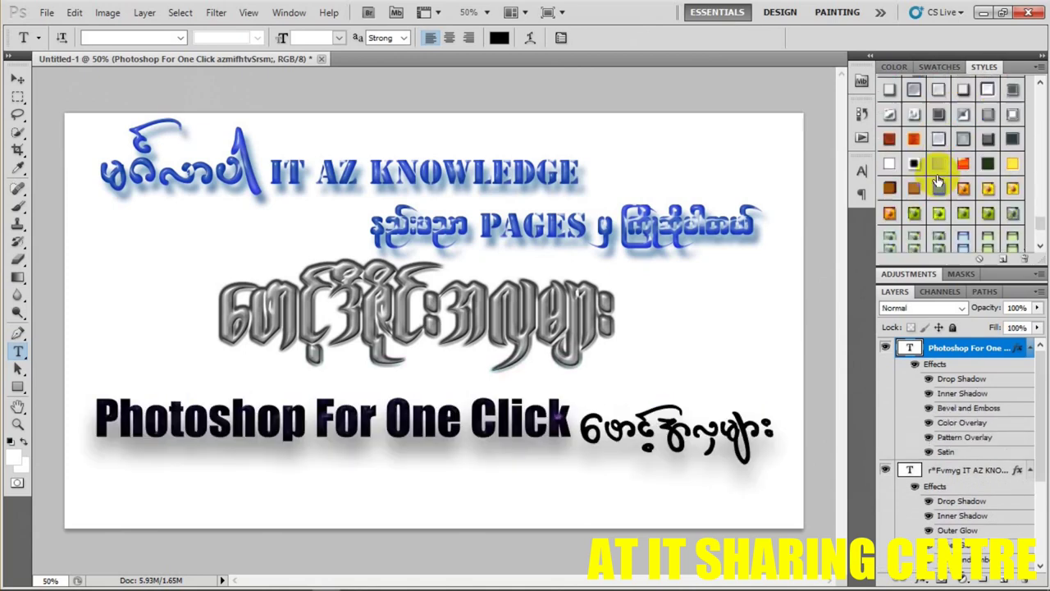
# - Try green and silver styles, ending on the blue shadowed preset for the English text
pyautogui.click(1000, 231)
pyautogui.click(988, 226)
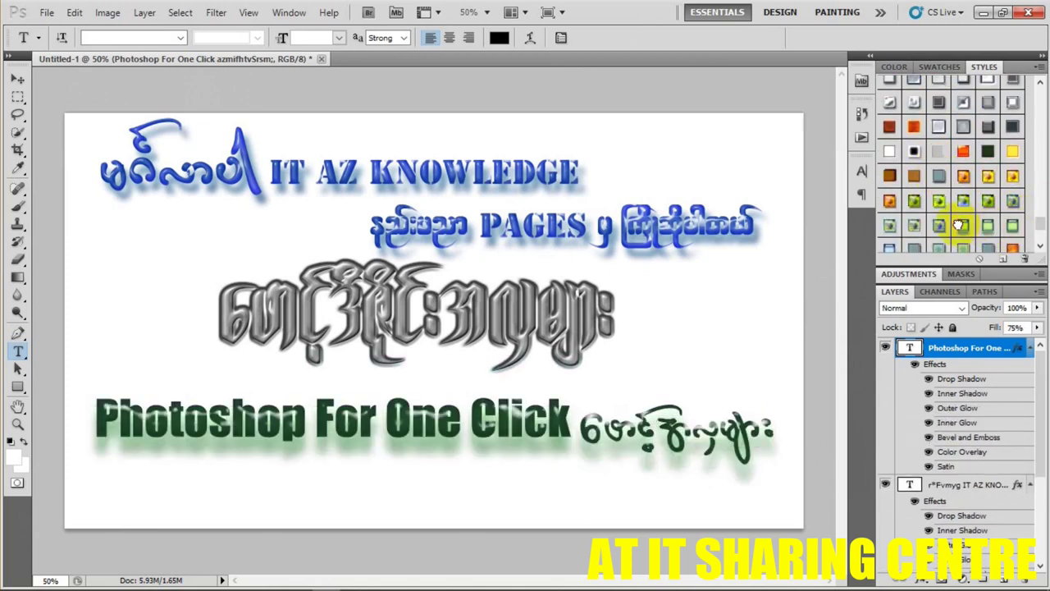
pyautogui.click(937, 199)
pyautogui.scroll(-3, 937, 199)
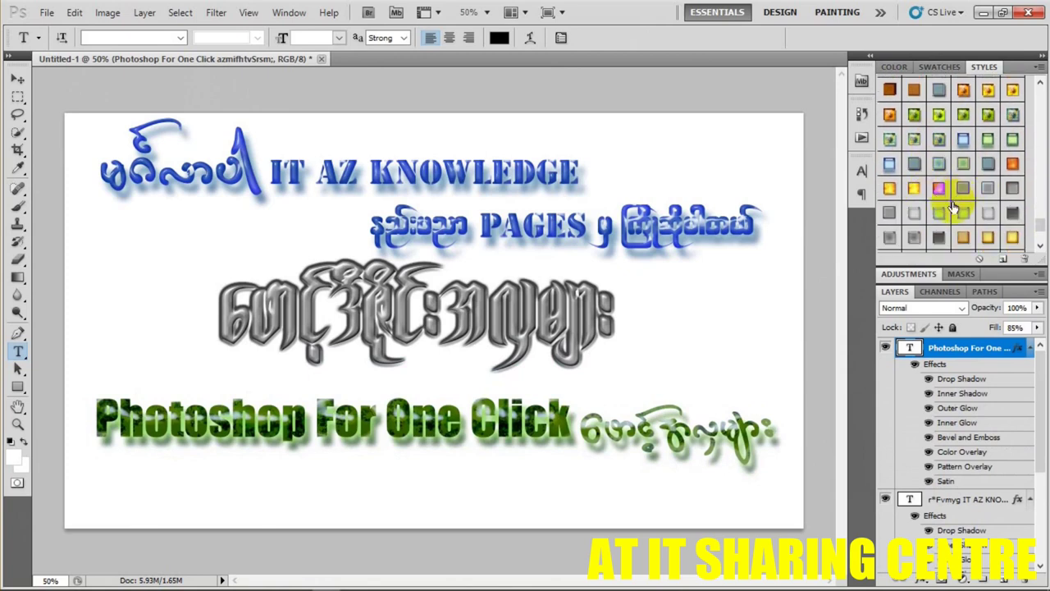
pyautogui.click(941, 216)
pyautogui.scroll(-2, 919, 213)
pyautogui.scroll(-2, 928, 221)
pyautogui.click(941, 205)
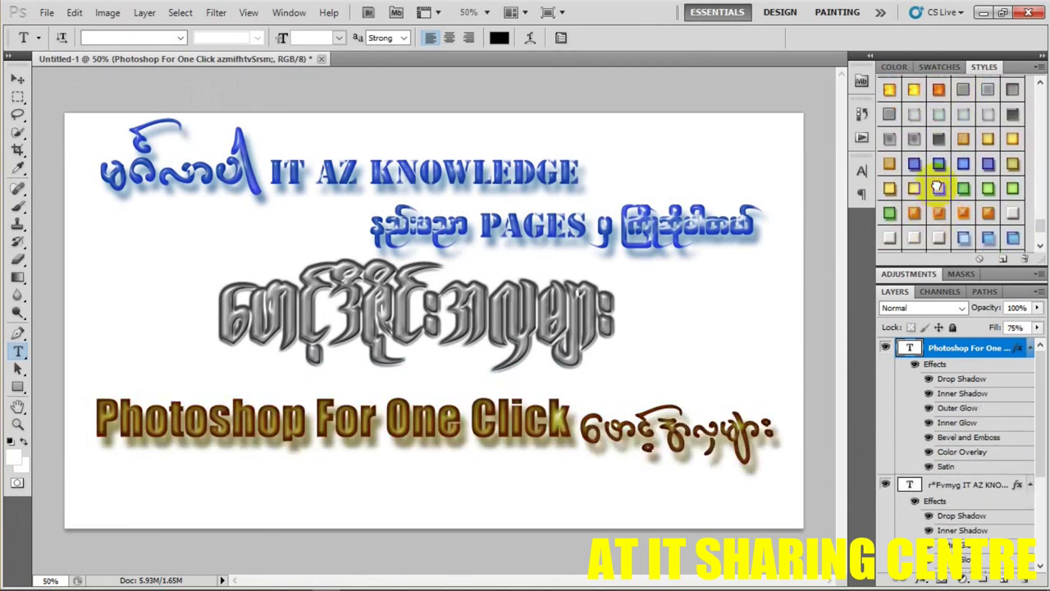
pyautogui.click(940, 237)
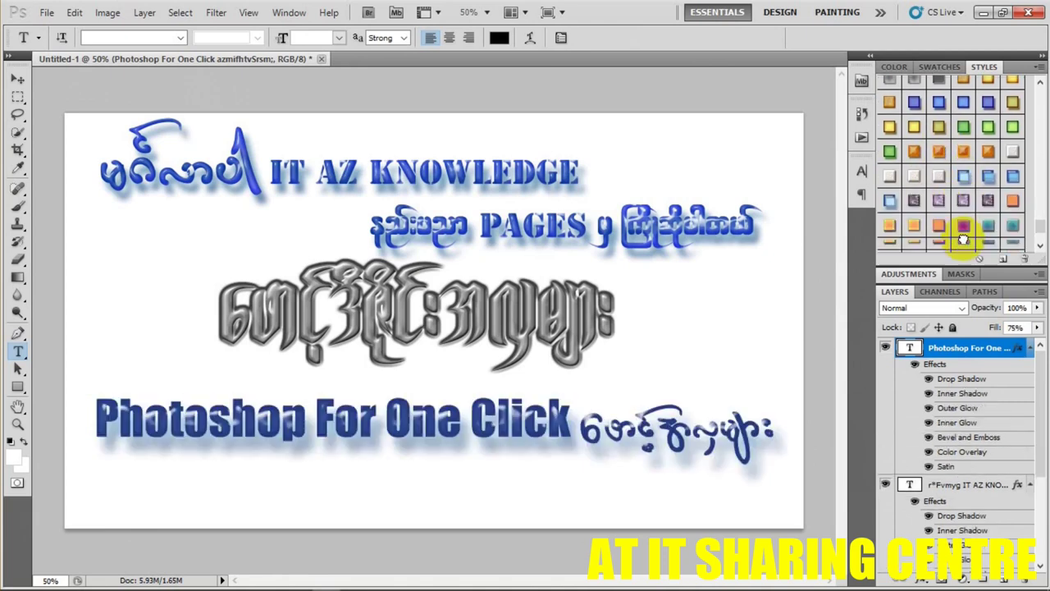
pyautogui.scroll(-3, 968, 238)
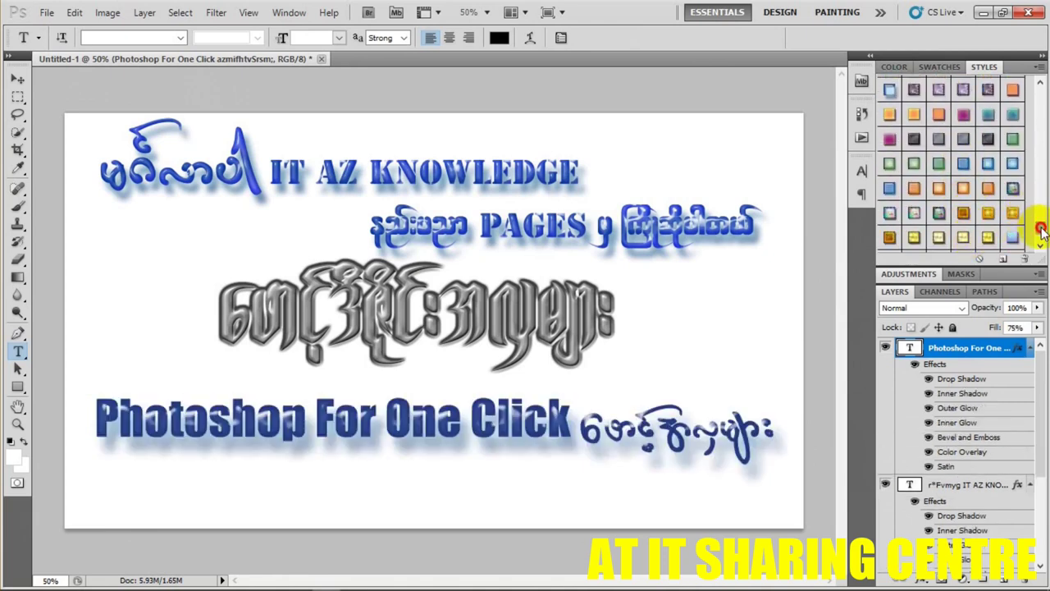
pyautogui.moveTo(1040, 230); pyautogui.dragTo(1041, 89)
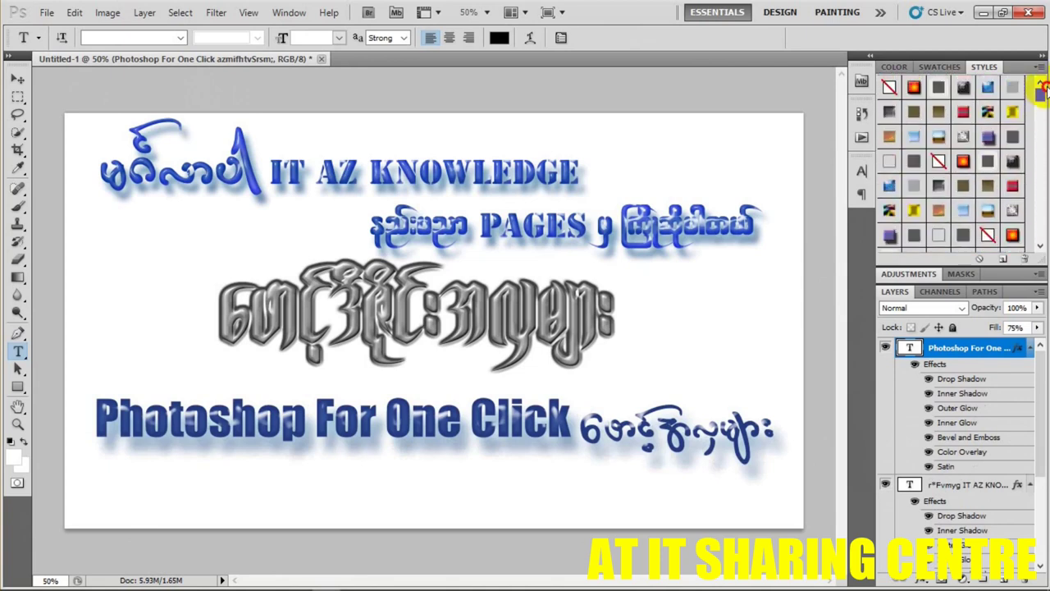
# - Try blue bevelled and dark presets, ending on the multicolour gradient pattern style
pyautogui.click(914, 115)
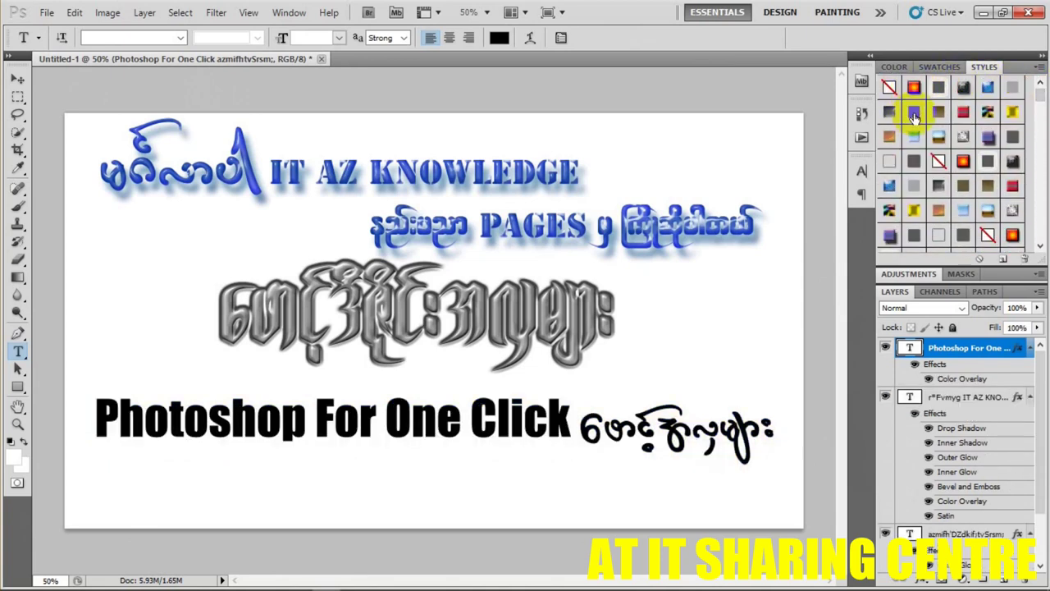
pyautogui.click(914, 136)
pyautogui.click(963, 163)
pyautogui.click(1015, 162)
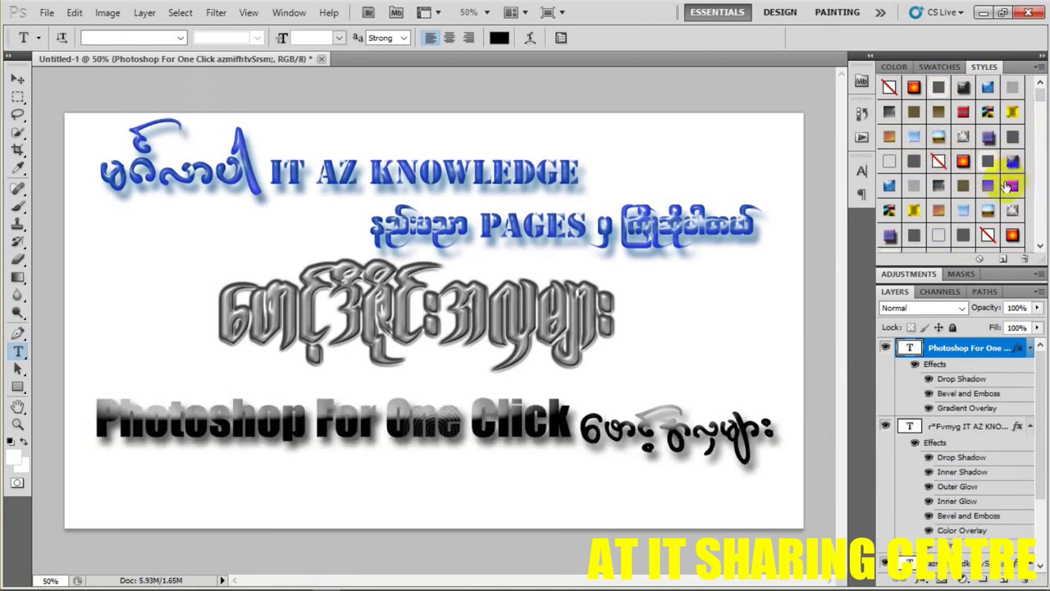
pyautogui.click(987, 211)
pyautogui.click(964, 210)
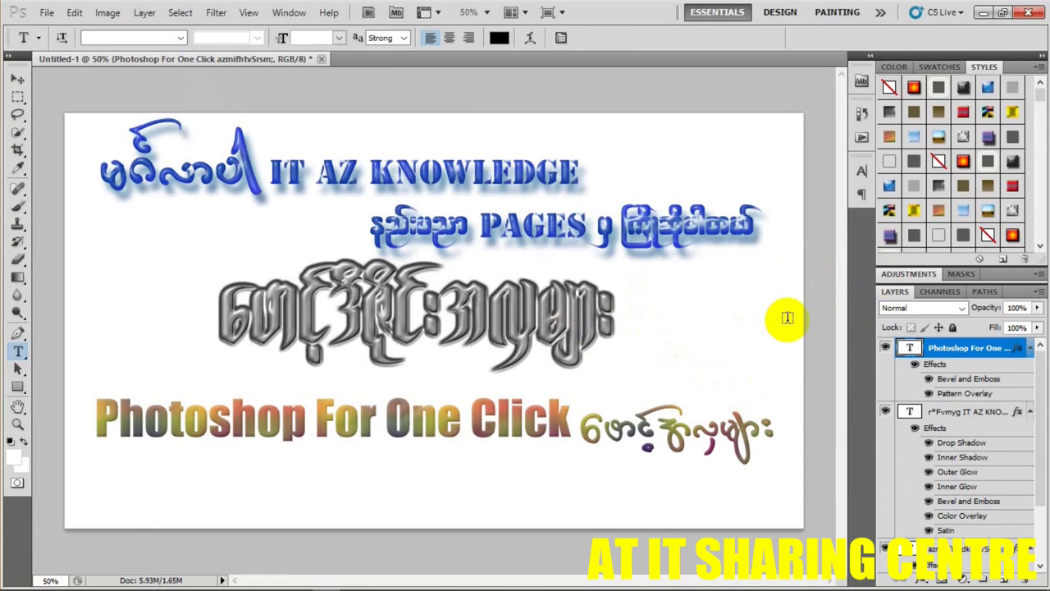
pyautogui.scroll(-1, 971, 250)
pyautogui.scroll(-1, 970, 242)
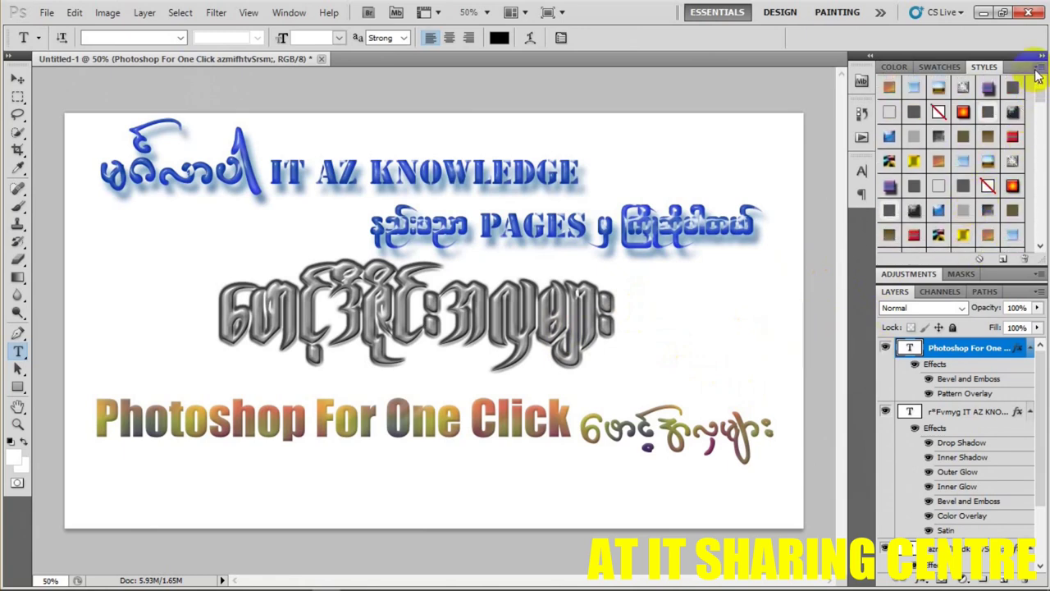
# - Open and dismiss the Styles panel options menu
pyautogui.rightClick(1039, 122)
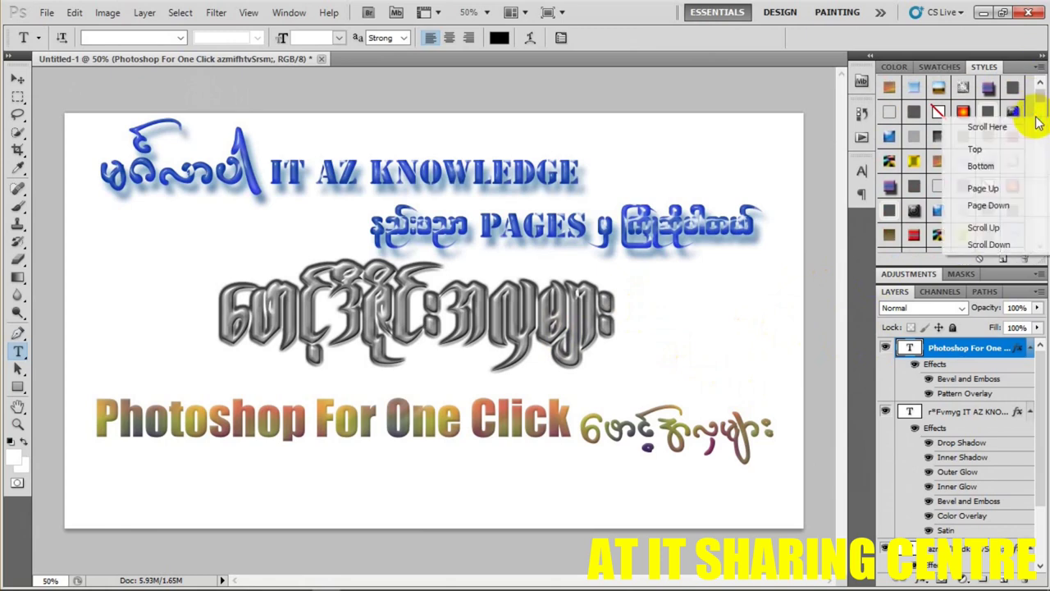
pyautogui.click(1017, 76)
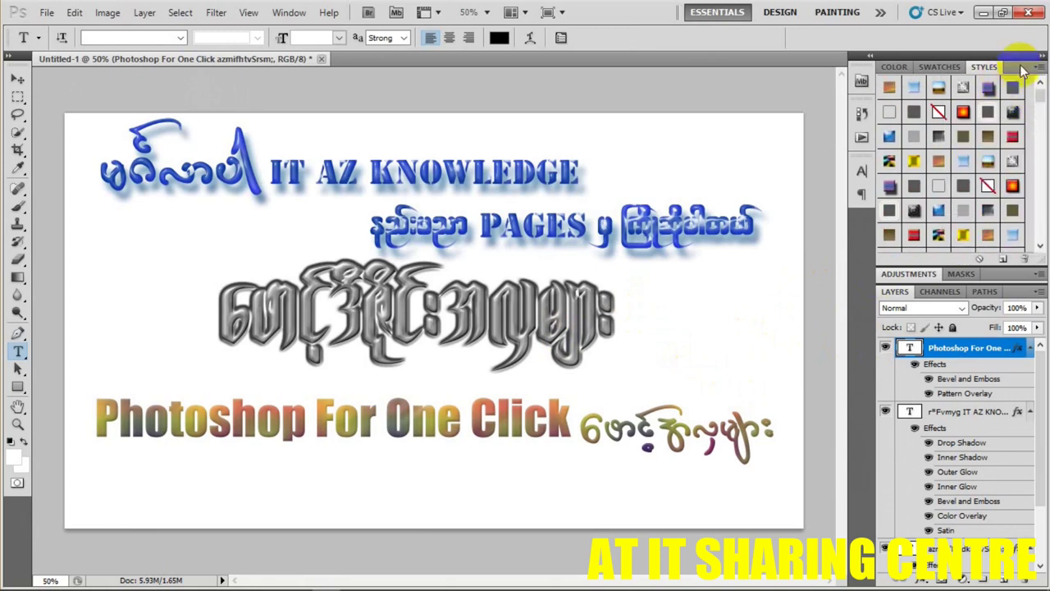
pyautogui.click(1018, 276)
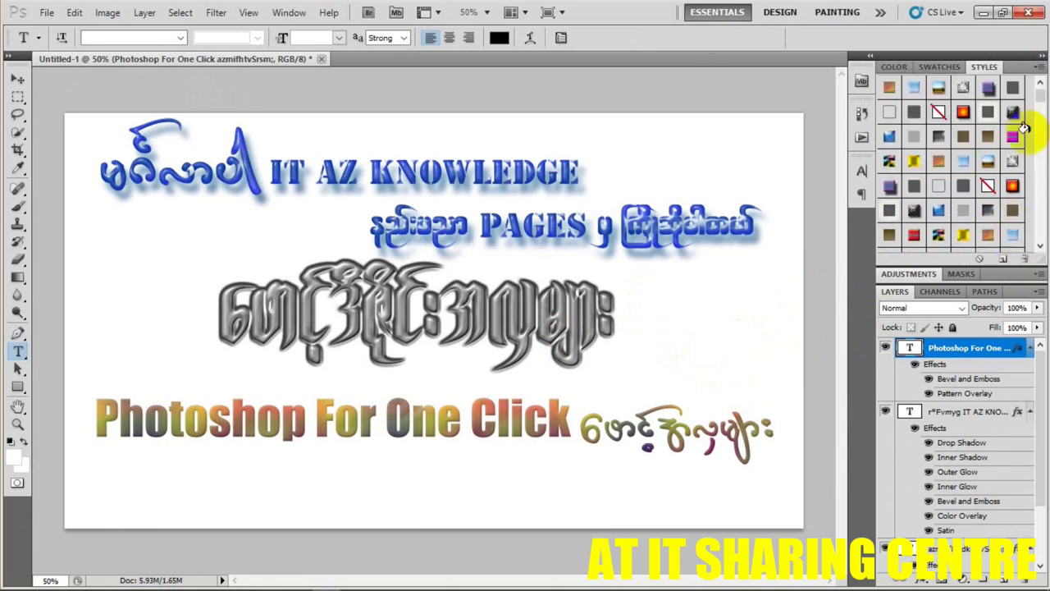
# - Cancel the stray New Style dialog and choose Load Styles from the Styles panel menu
pyautogui.rightClick(1041, 60)
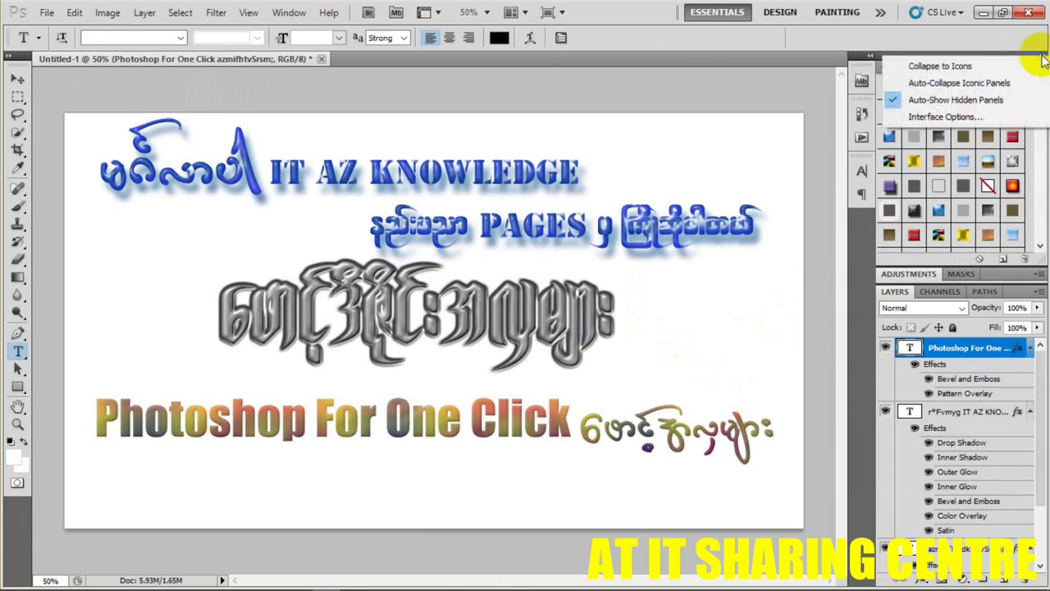
pyautogui.click(1029, 110)
pyautogui.click(665, 219)
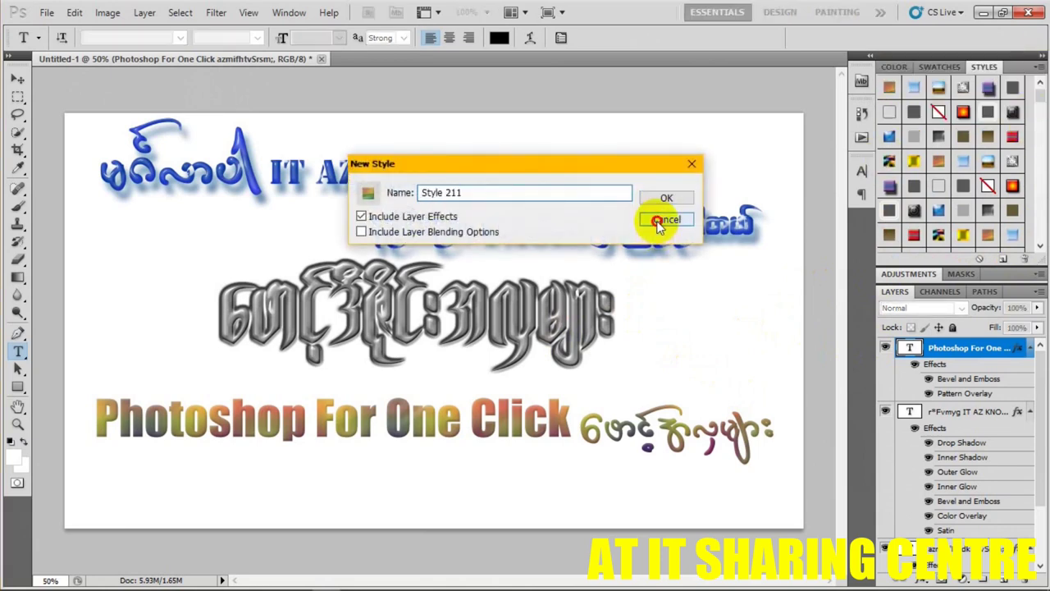
pyautogui.click(1040, 67)
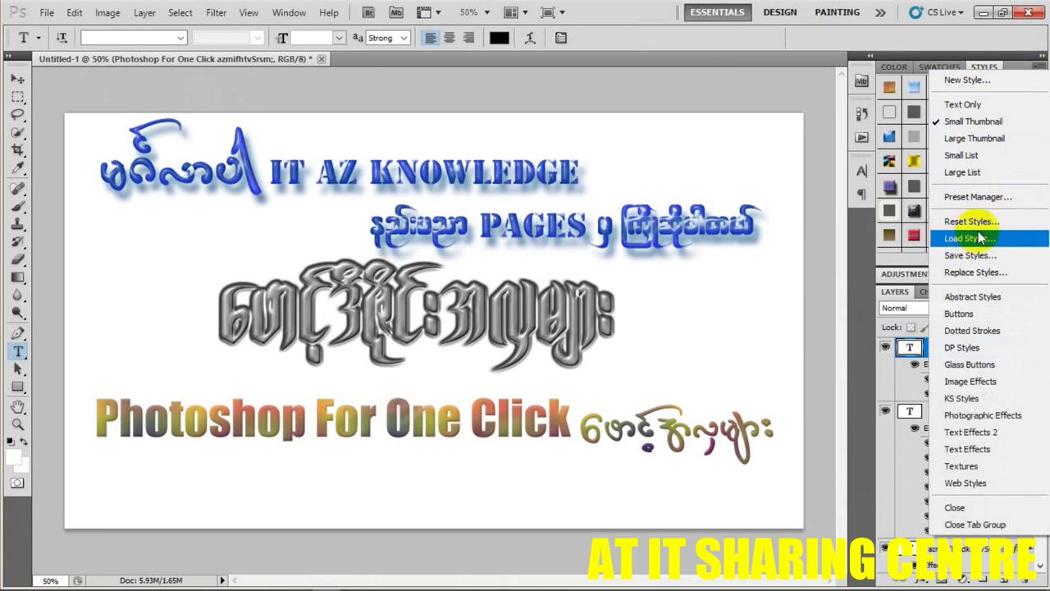
pyautogui.click(1009, 238)
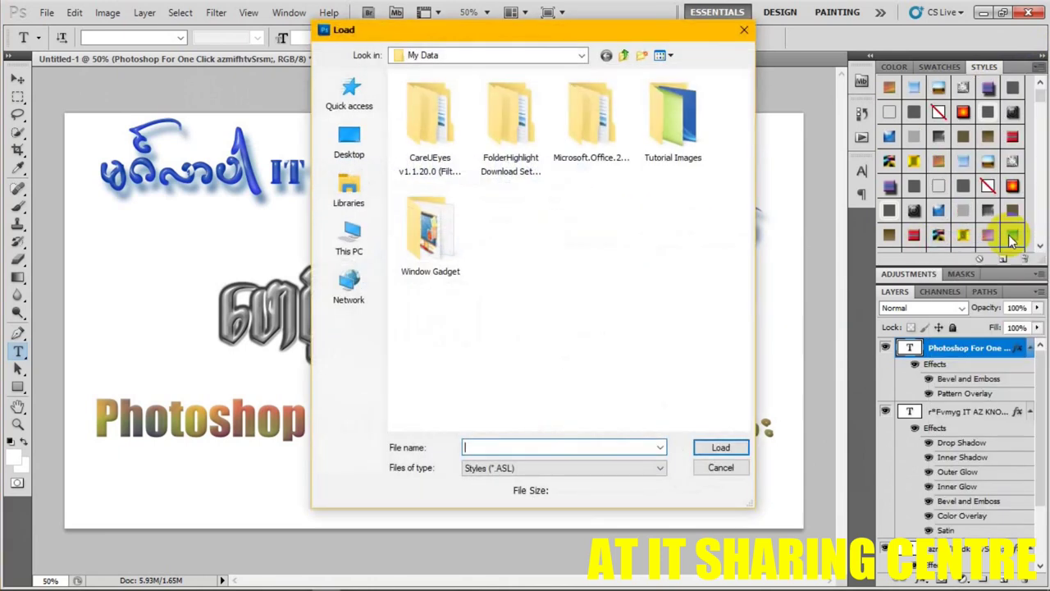
# - Browse to D:\Photoshop\Style\Photoshop 1000+ Style Pack in the Load dialog
pyautogui.click(353, 234)
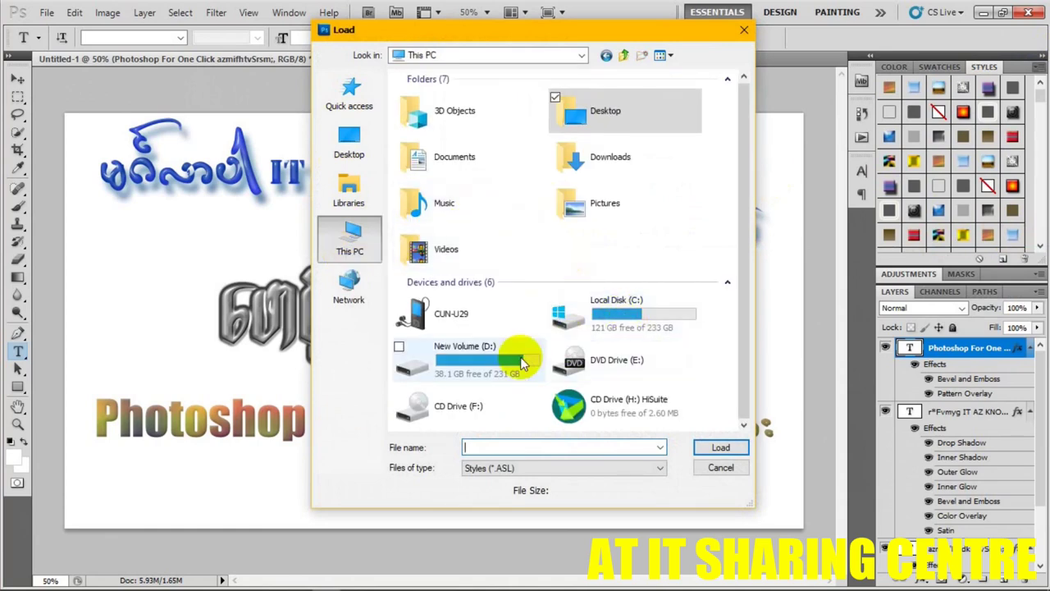
pyautogui.doubleClick(507, 357)
pyautogui.scroll(-3, 599, 234)
pyautogui.scroll(-5, 603, 233)
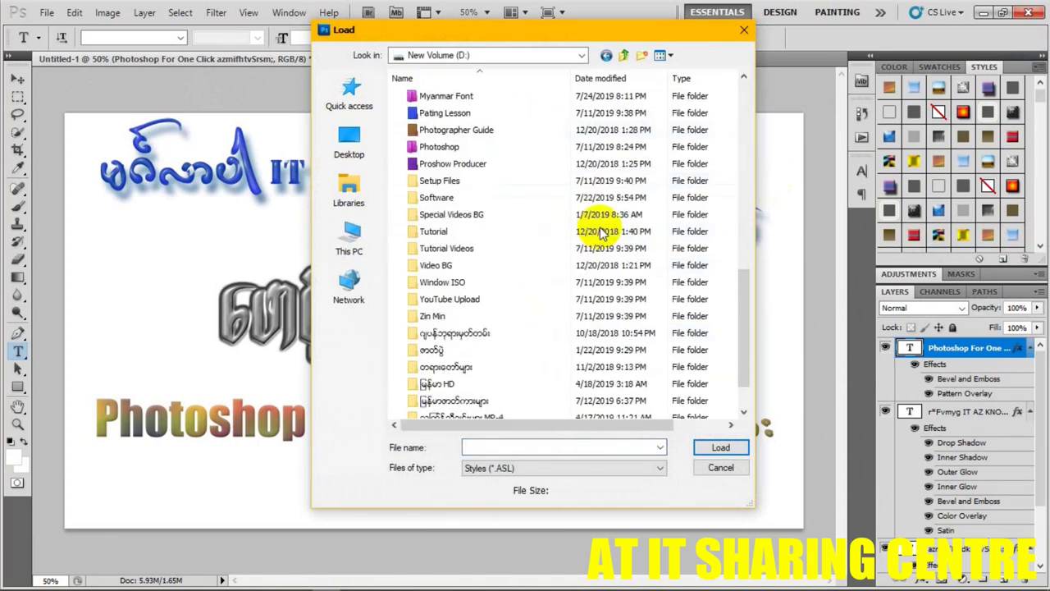
pyautogui.doubleClick(480, 147)
pyautogui.scroll(-2, 480, 148)
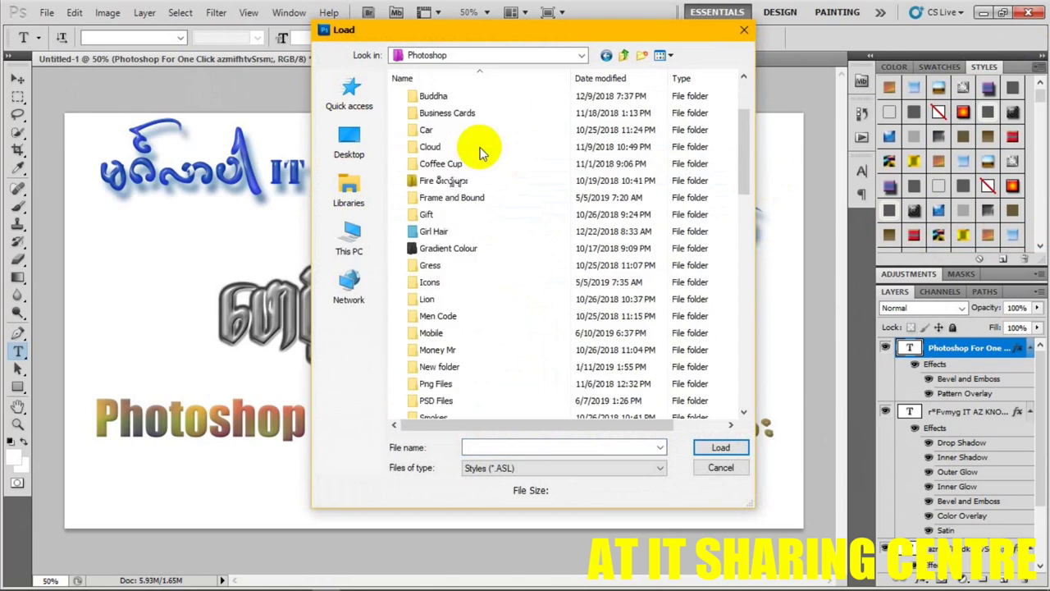
pyautogui.scroll(-2, 480, 149)
pyautogui.scroll(-2, 480, 152)
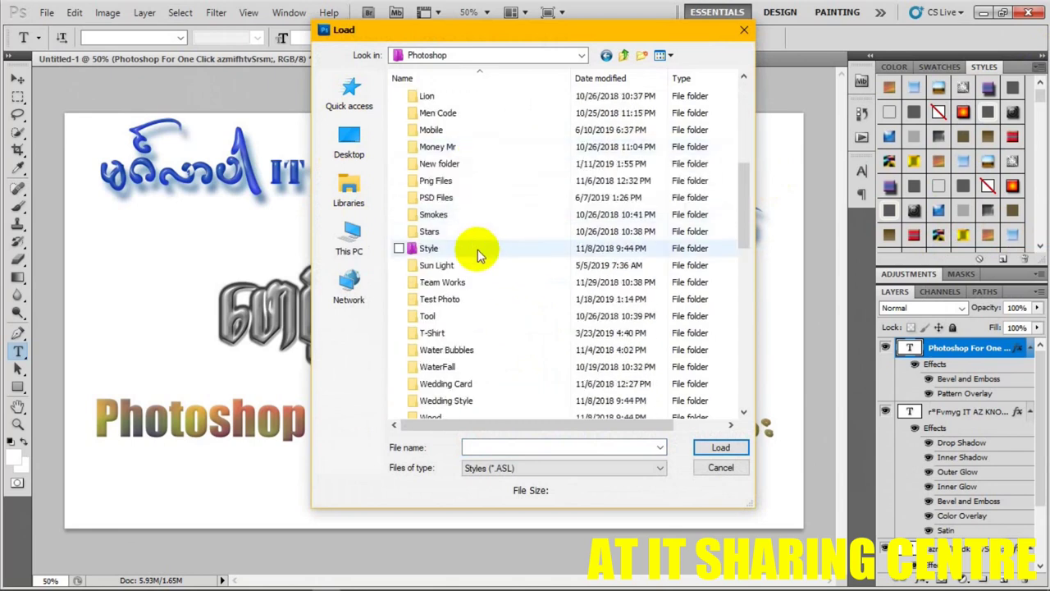
pyautogui.doubleClick(480, 250)
pyautogui.doubleClick(501, 114)
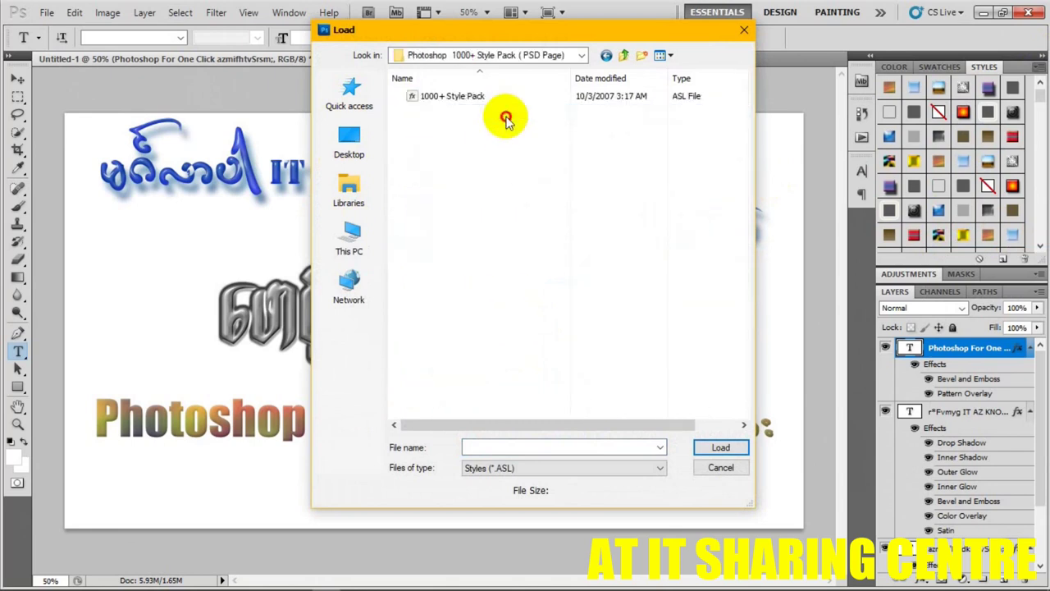
# - Select the 1000+ Style Pack ASL file and load it into the Styles panel
pyautogui.click(429, 100)
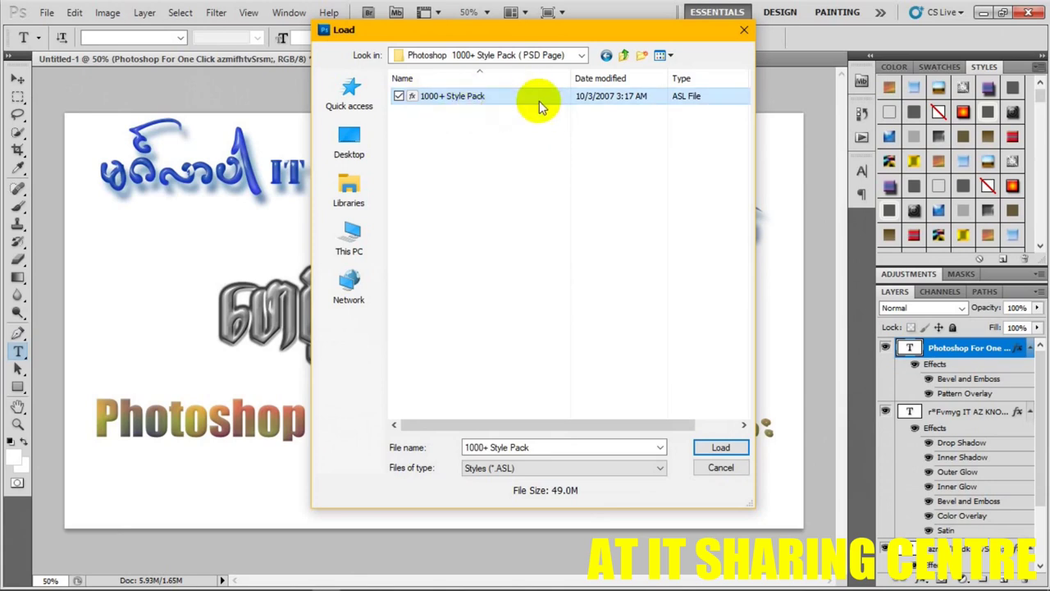
pyautogui.click(747, 453)
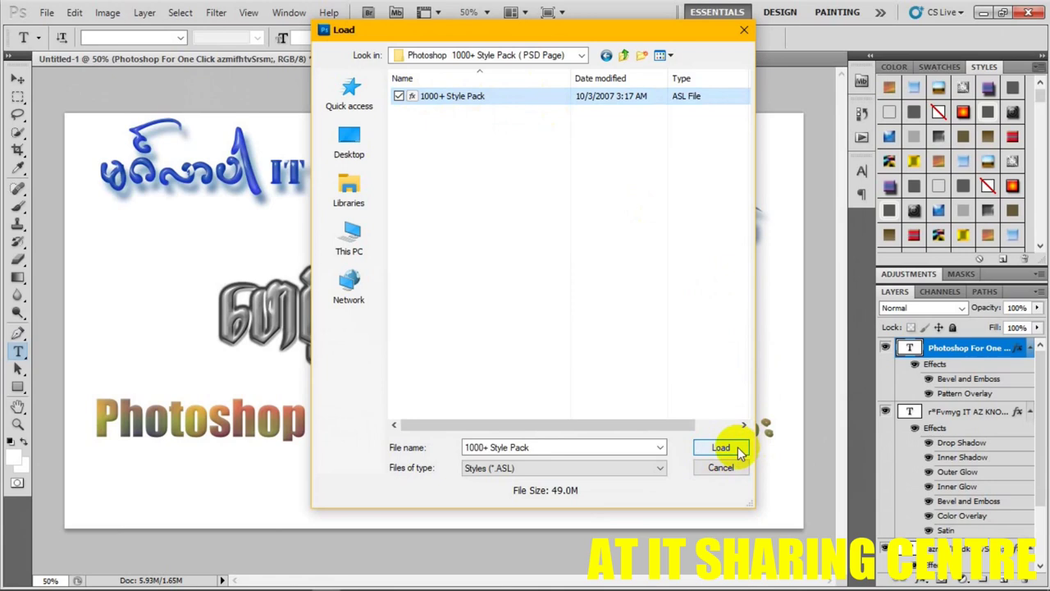
pyautogui.click(739, 450)
pyautogui.scroll(-3, 979, 107)
pyautogui.scroll(-2, 979, 107)
pyautogui.moveTo(1039, 105)
pyautogui.mouseDown()
pyautogui.moveTo(1042, 193)
pyautogui.moveTo(1043, 111)
pyautogui.moveTo(1041, 123)
pyautogui.mouseUp()
# - Try purple, red striped and yellow presets on 'Photoshop For One Click', ending on a gold style
pyautogui.scroll(-2, 987, 164)
pyautogui.scroll(-2, 943, 180)
pyautogui.click(959, 193)
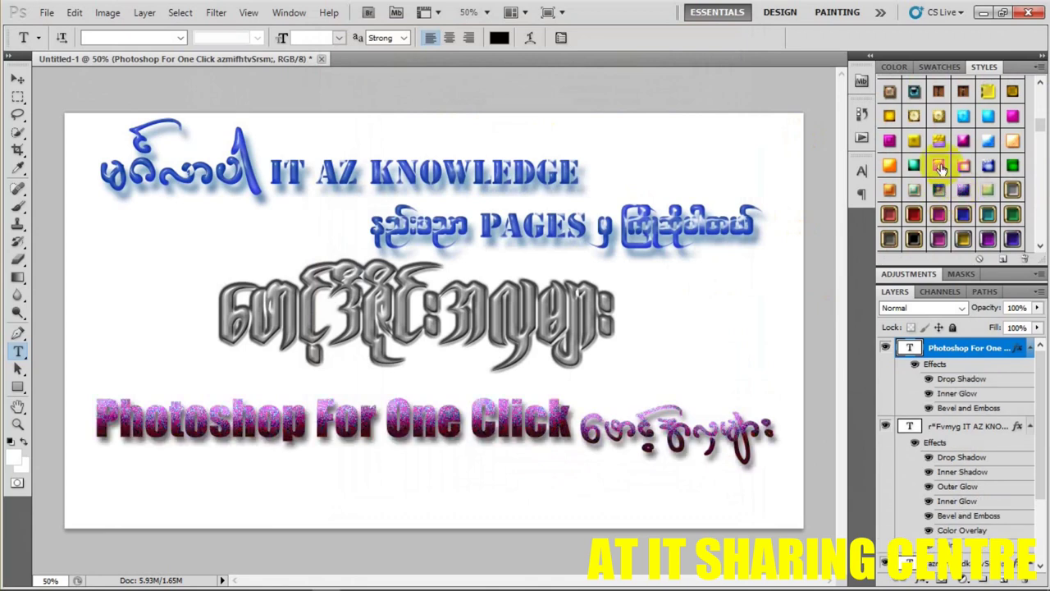
pyautogui.click(939, 164)
pyautogui.click(889, 164)
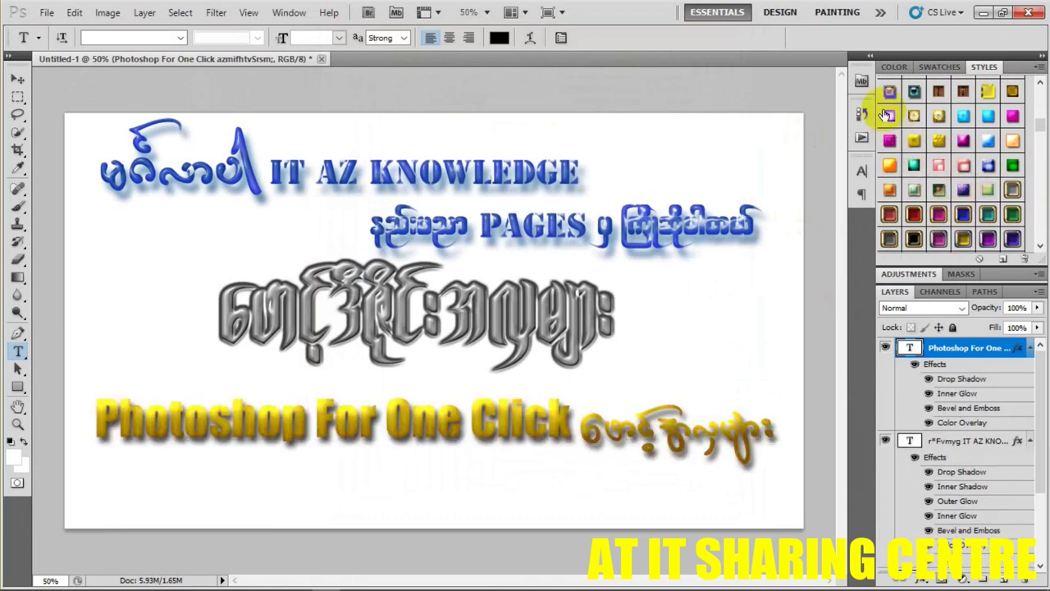
pyautogui.click(889, 115)
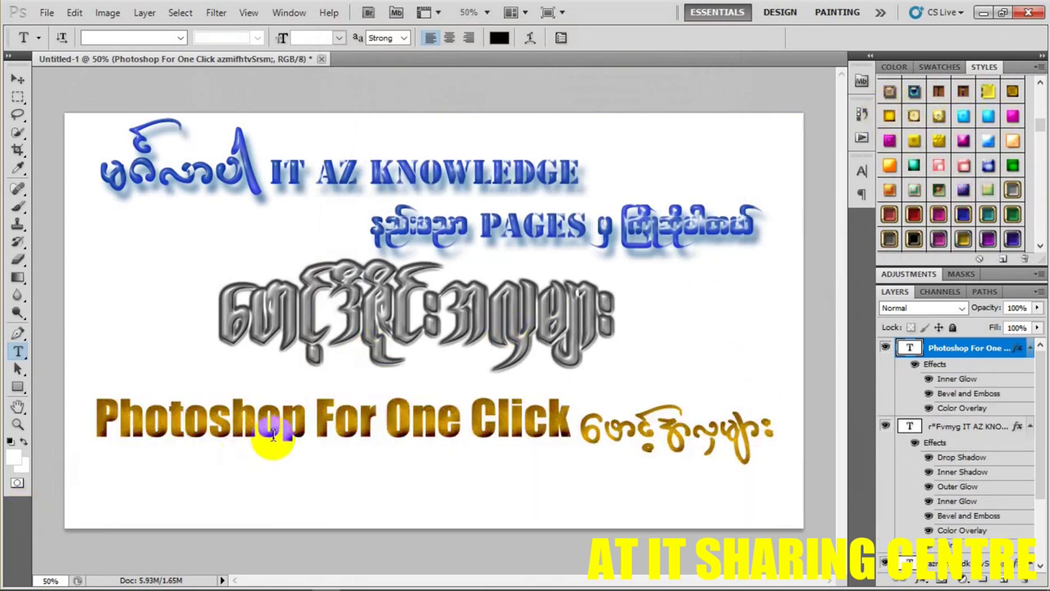